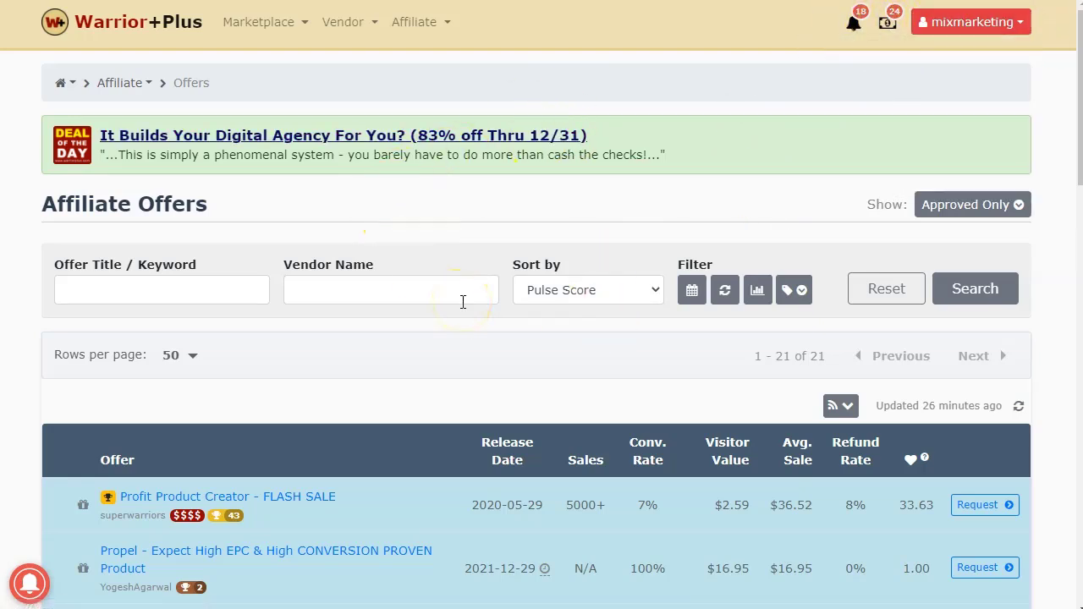
- Open the 60SecondTraffic PRO offer from the approved affiliate offers and look over its overview
scroll(409, 256, down, 7)
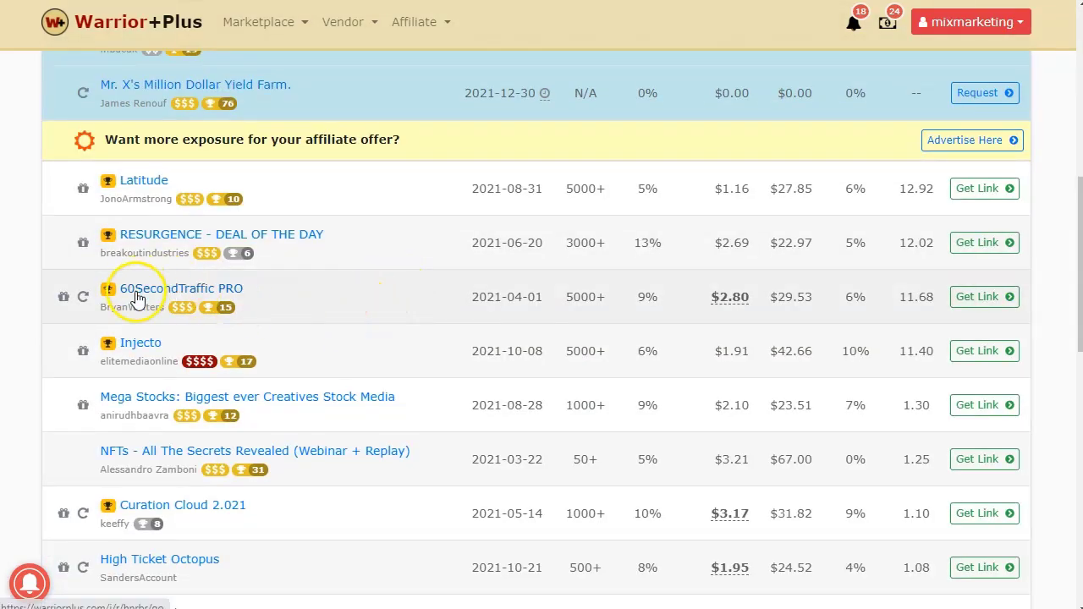
click(224, 293)
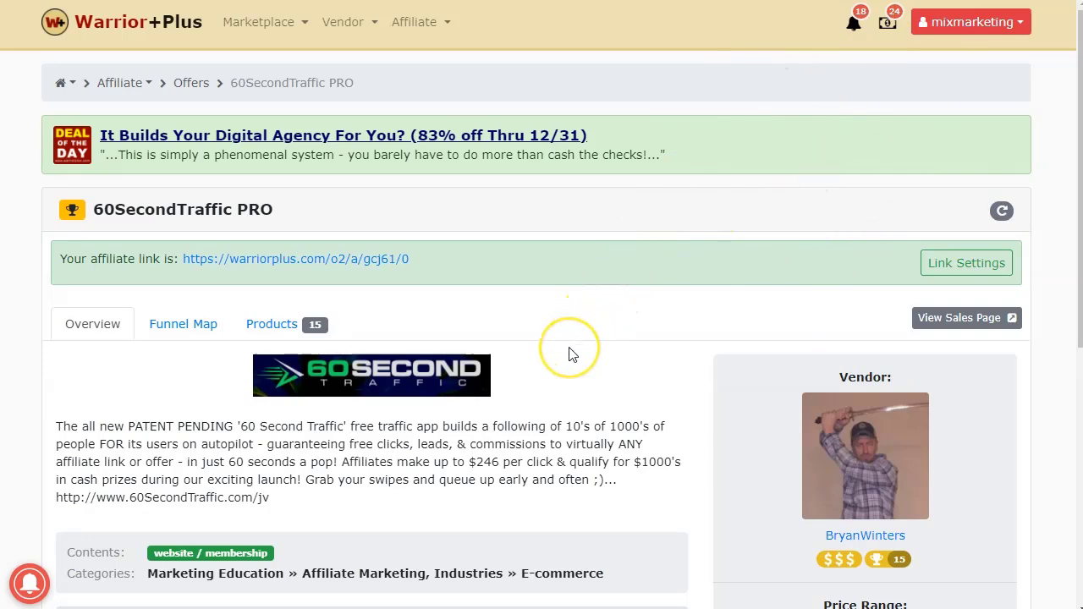
scroll(571, 355, down, 2)
scroll(559, 338, up, 1)
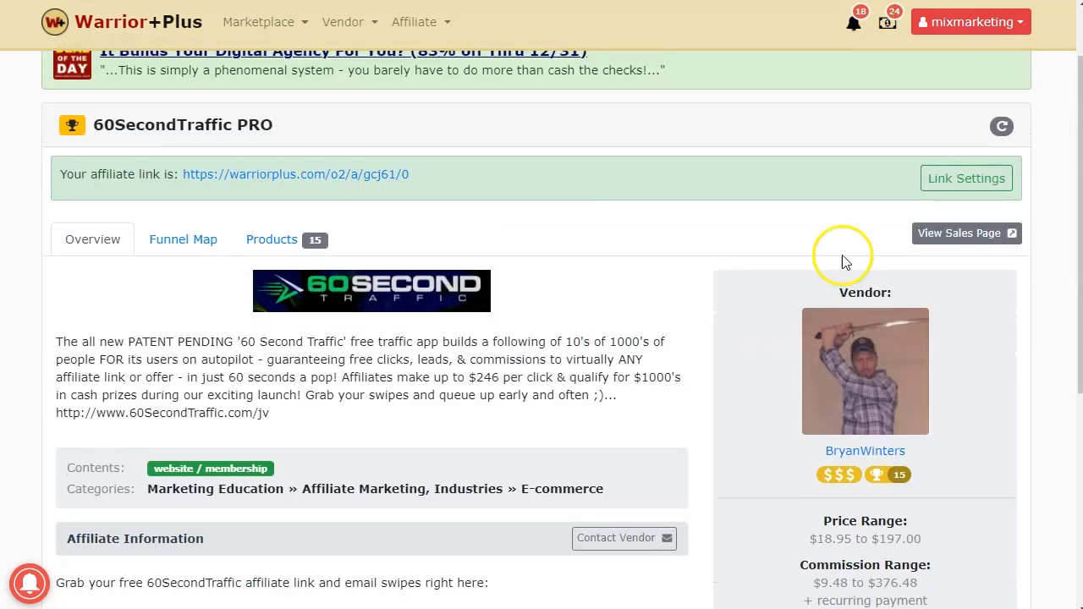
- Open the offer's sales page, examine its headline, video, pricing and earnings proof, dismiss the discount popup, and close the page
click(980, 237)
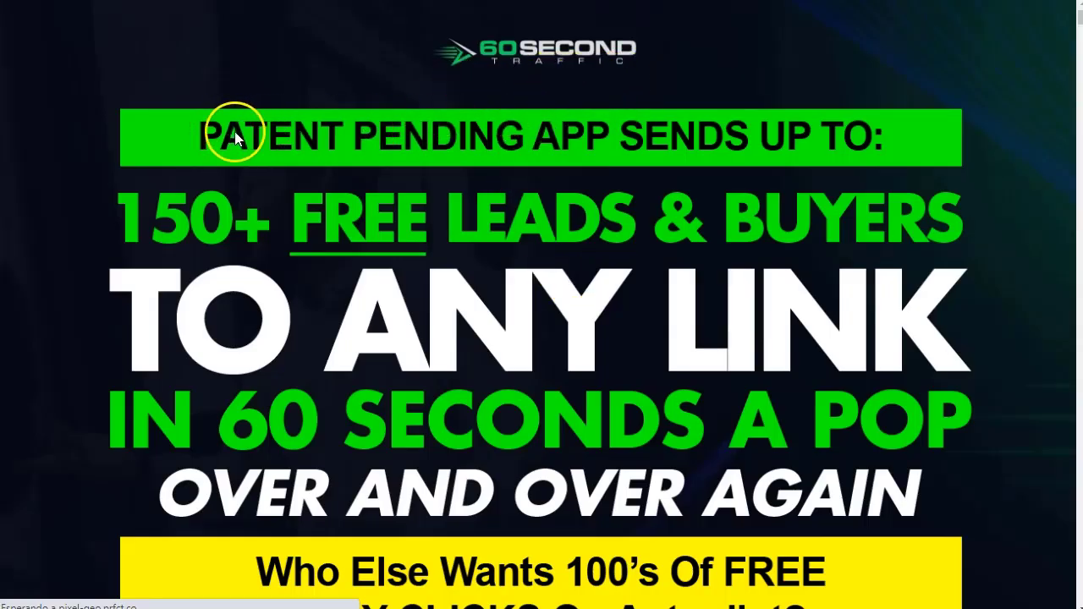
scroll(409, 333, down, 2)
scroll(409, 333, down, 12)
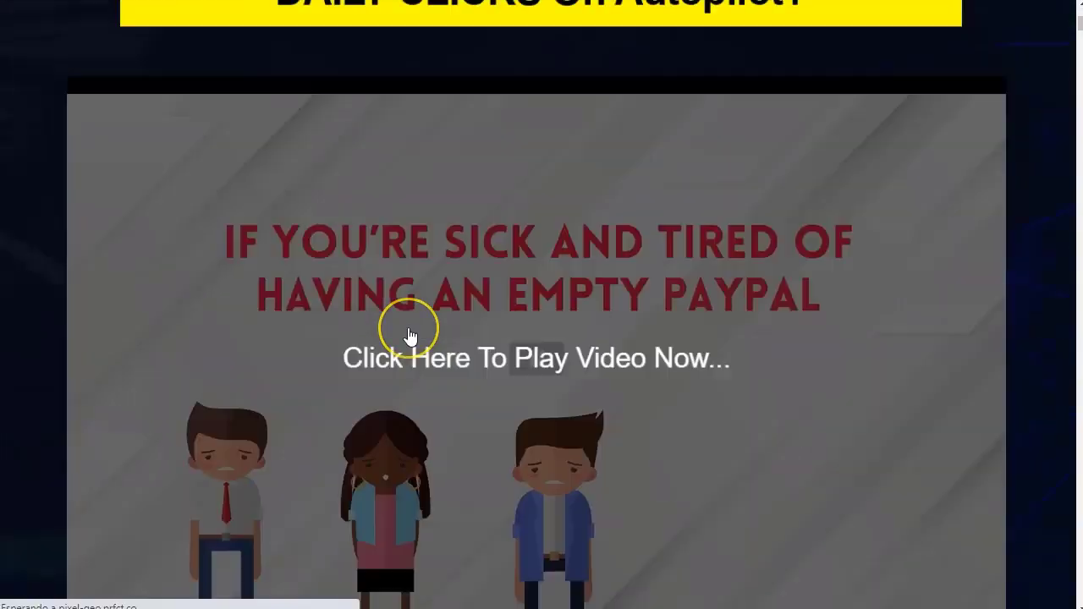
scroll(554, 169, up, 4)
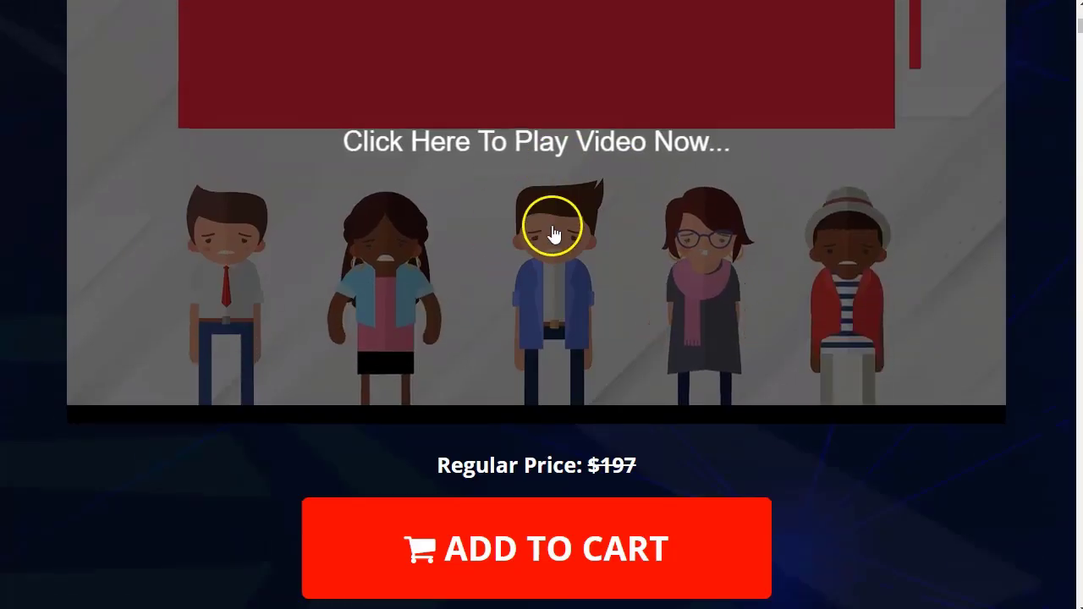
scroll(551, 223, down, 5)
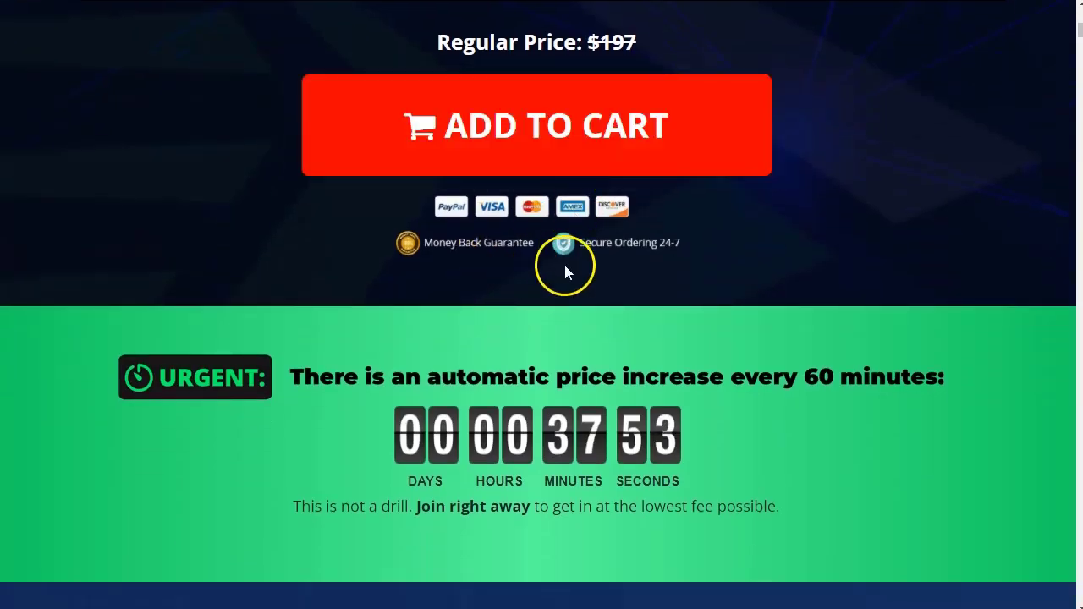
scroll(466, 353, down, 16)
scroll(463, 362, down, 15)
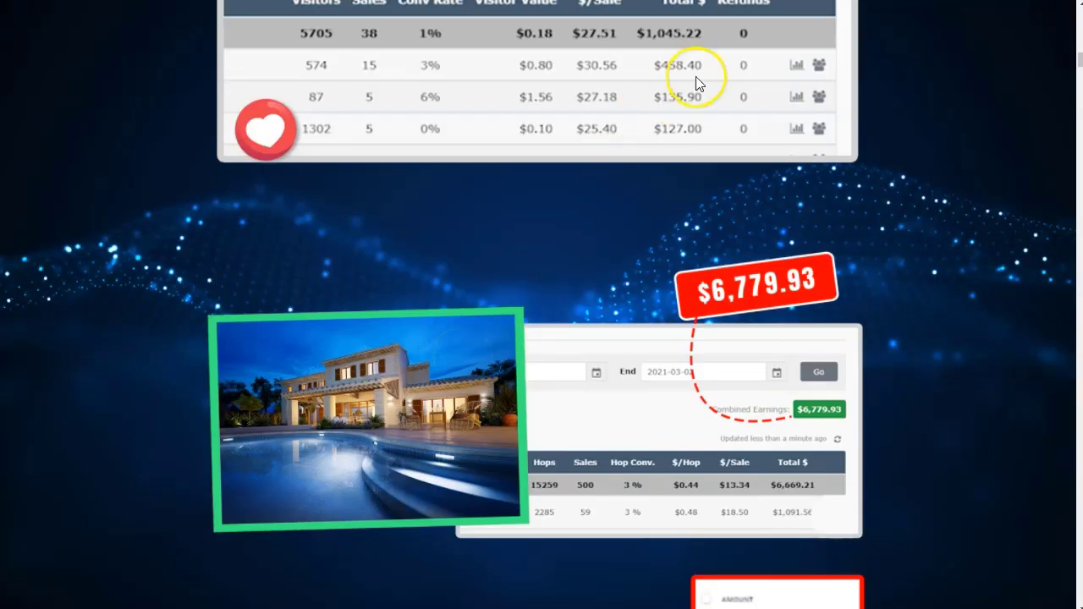
mouse_move(787, 10)
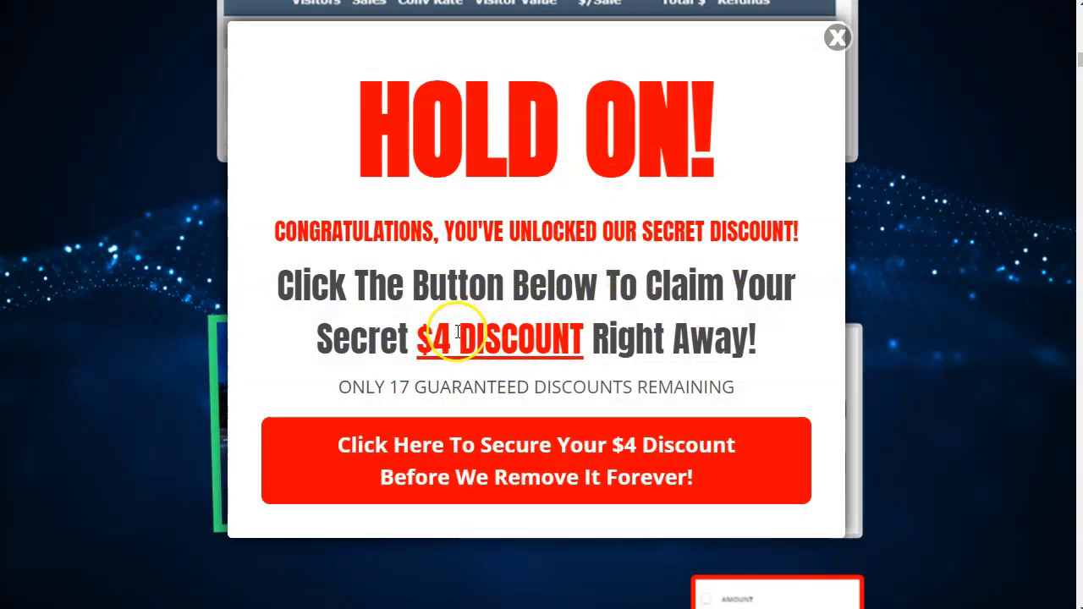
click(888, 343)
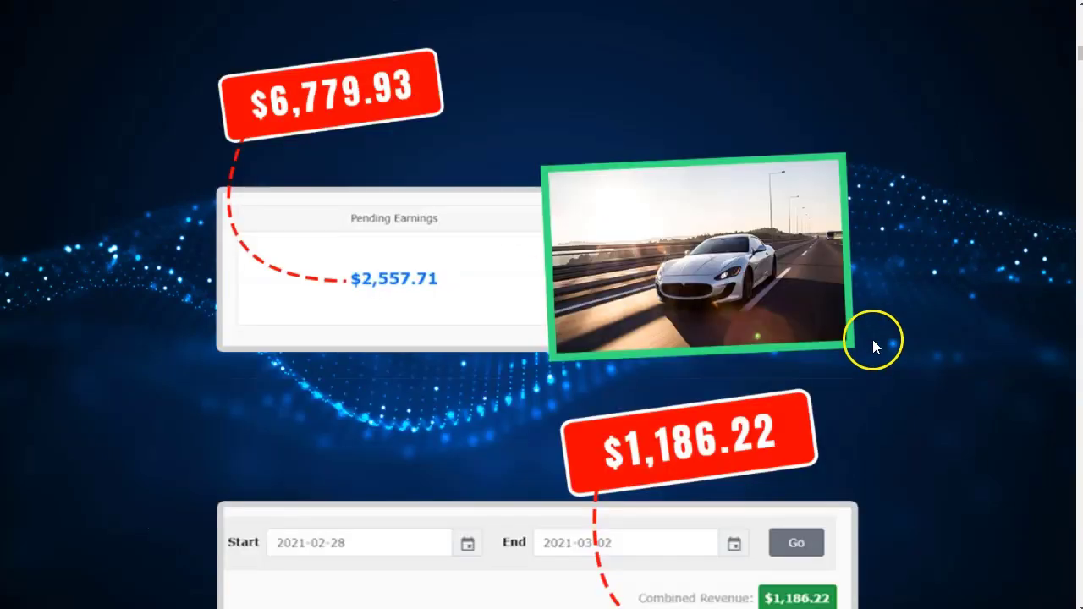
scroll(817, 343, up, 10)
scroll(818, 342, up, 15)
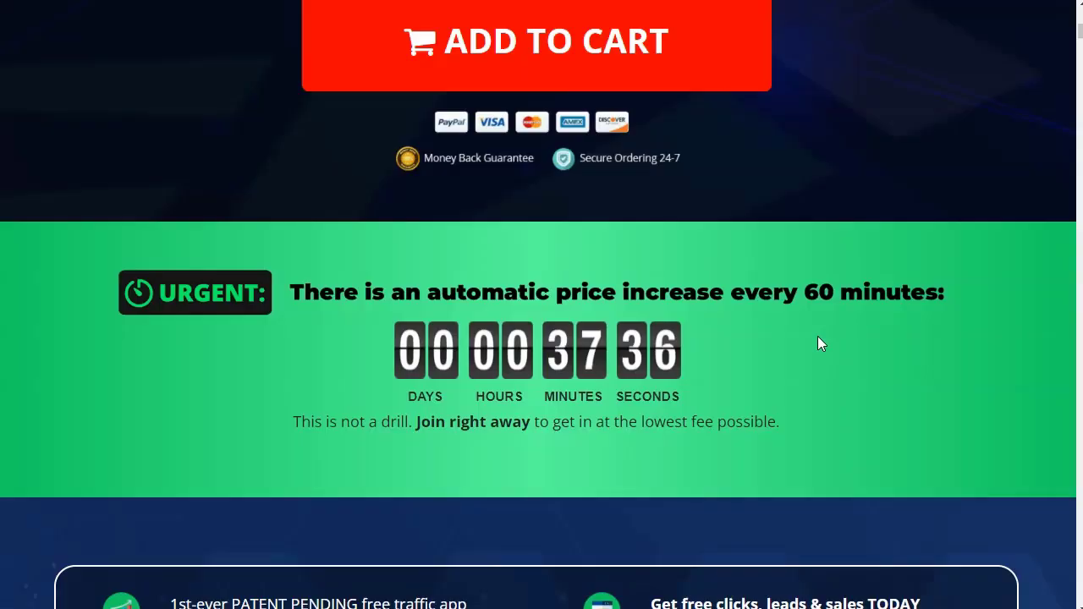
key(ctrl+w)
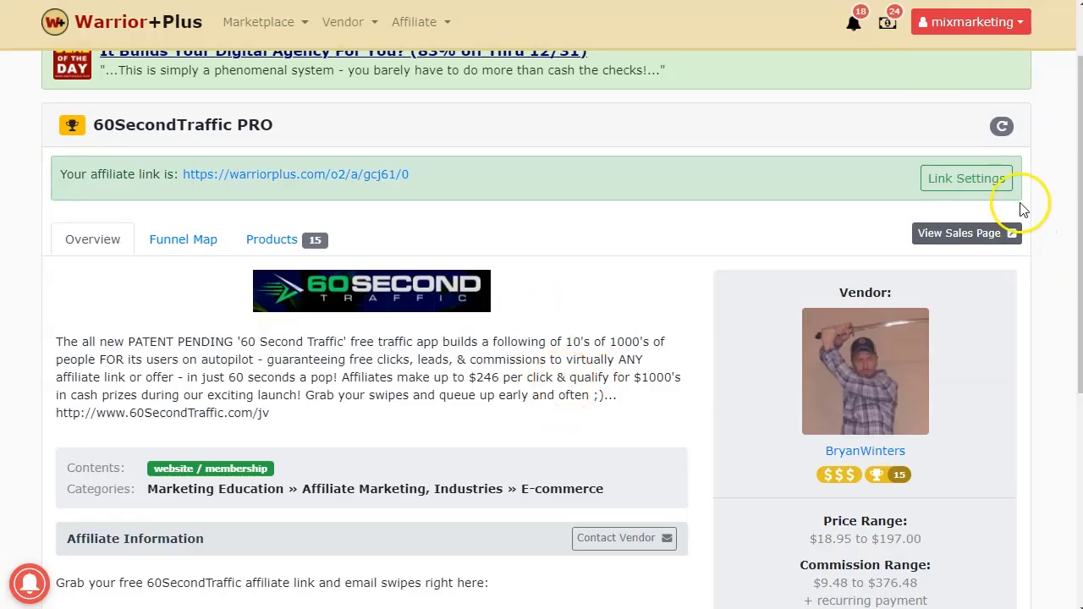
- Copy the affiliate link address from the 60SecondTraffic PRO link settings and close the dialog
click(949, 180)
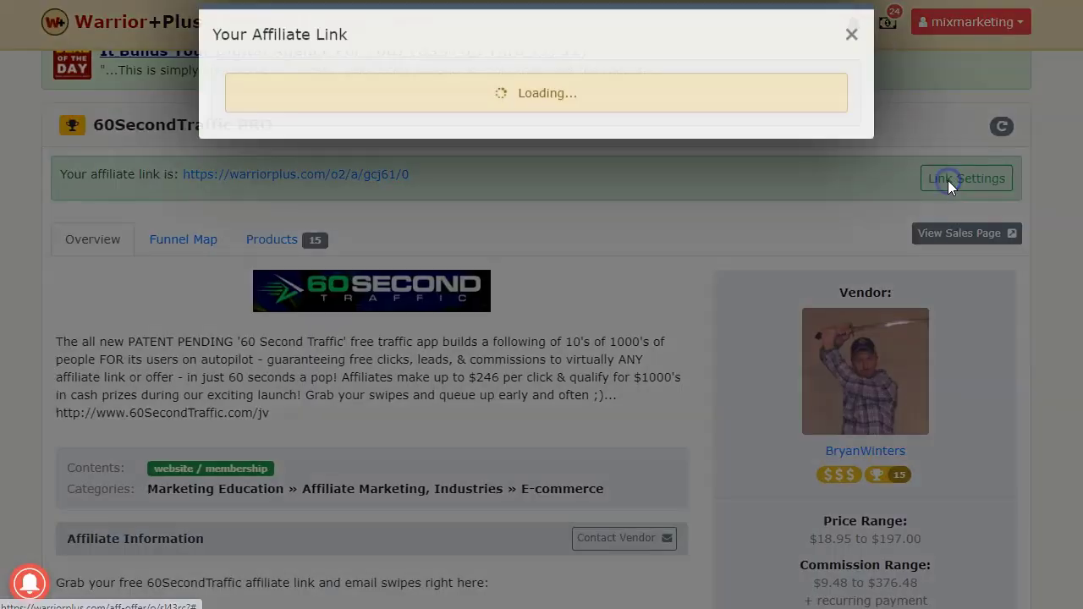
drag(519, 175, 233, 169)
key(super+c)
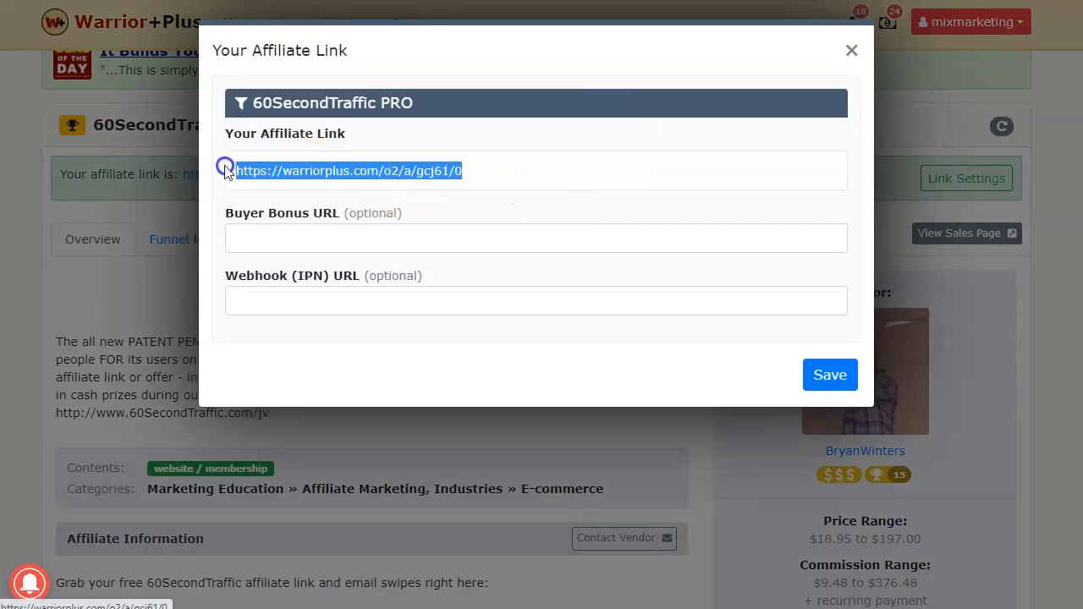
right_click(257, 184)
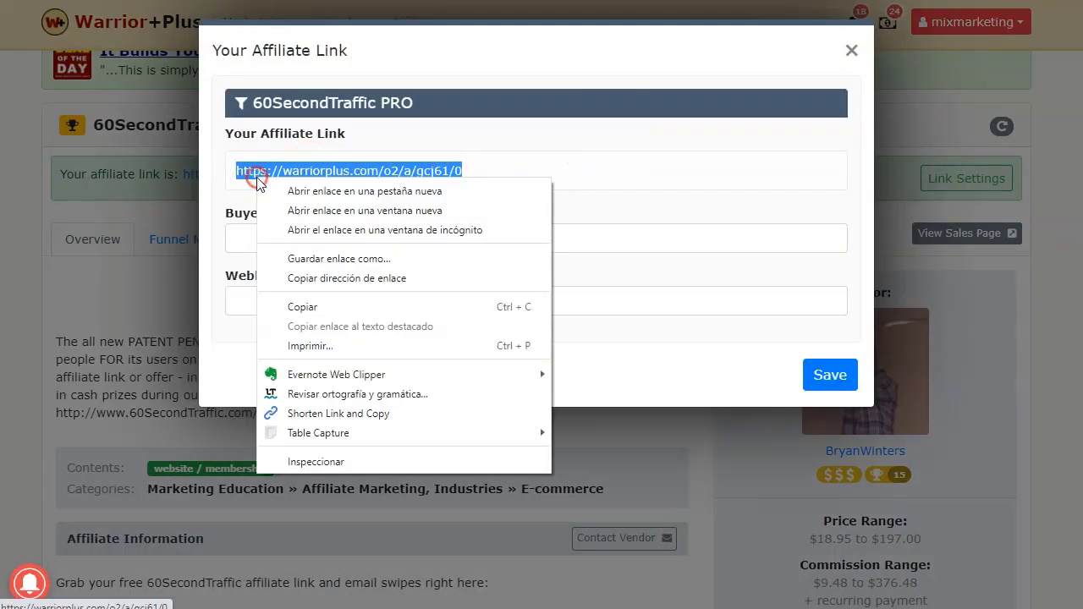
click(309, 279)
click(850, 53)
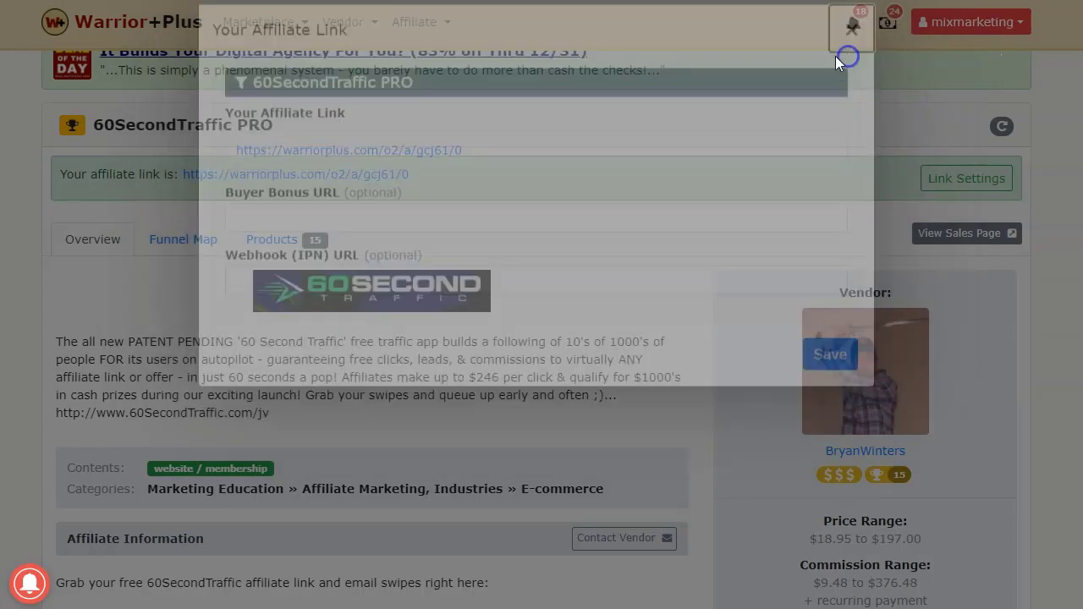
- Switch to the text editor and note "red de afiliados" with "warrior plus" on the line beneath it
key(alt+Tab)
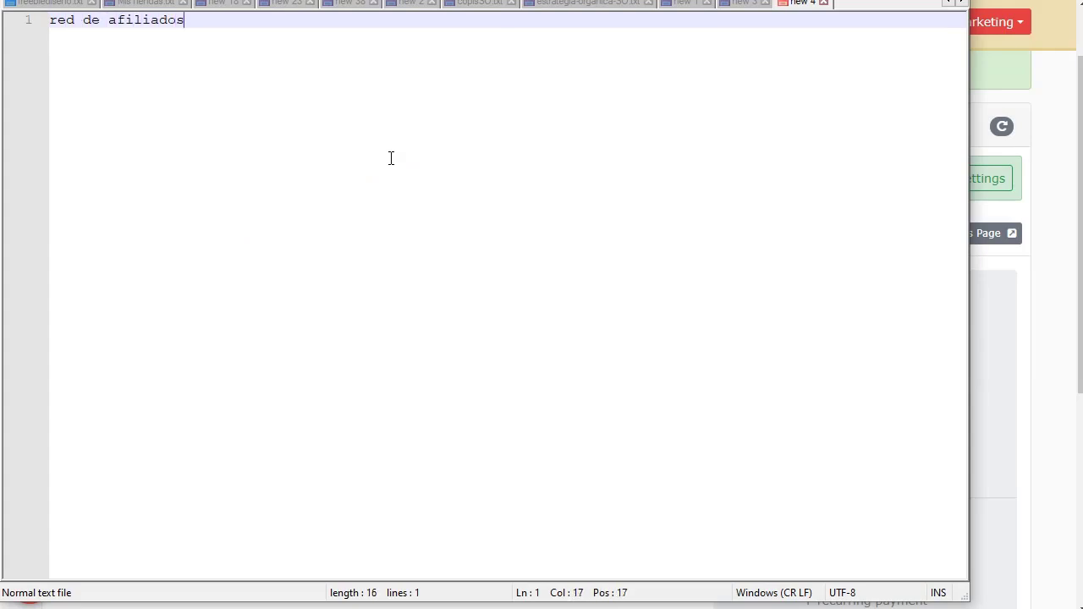
text(red de afiliados)
key(Return)
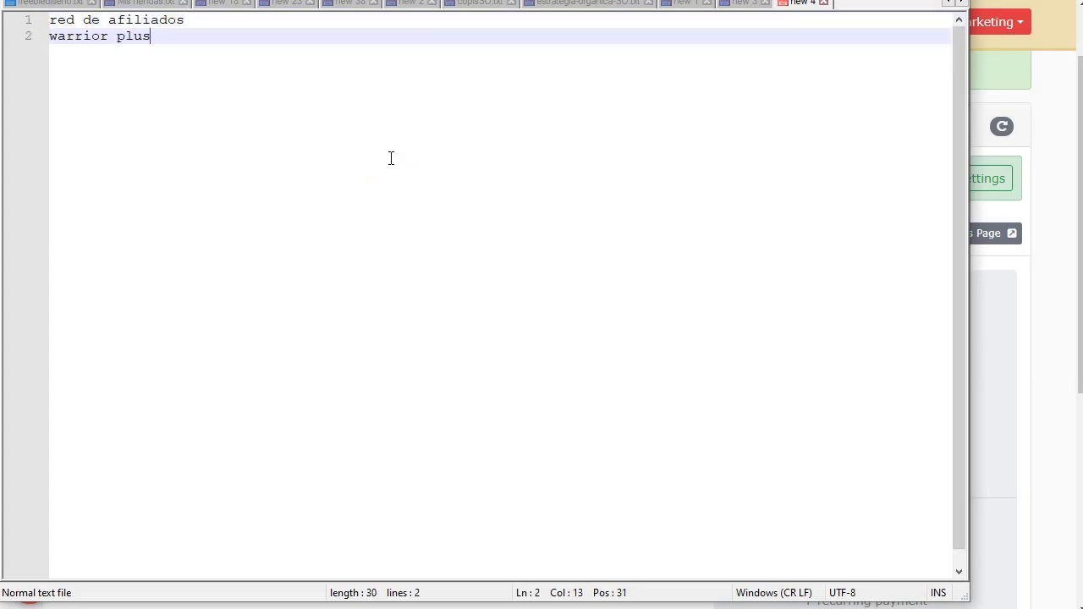
text(warrior plus)
key(Return)
key(Return)
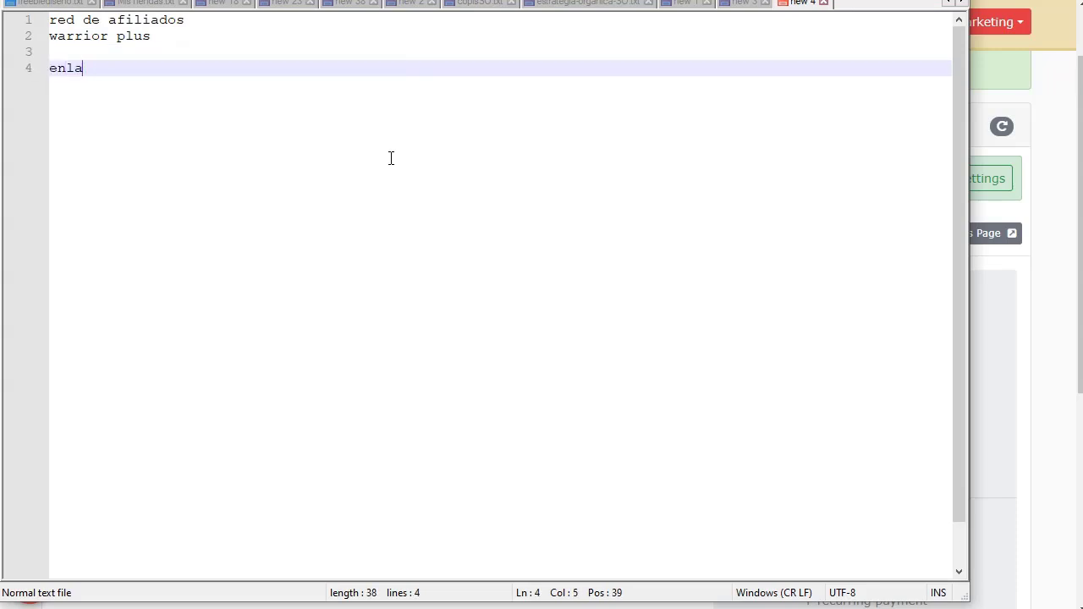
- Add the heading "enlace a la oferta" to the notes and paste the copied affiliate link under it
text(enlace a la oferta)
key(Return)
key(ctrl+v)
key(super+v)
key(Escape)
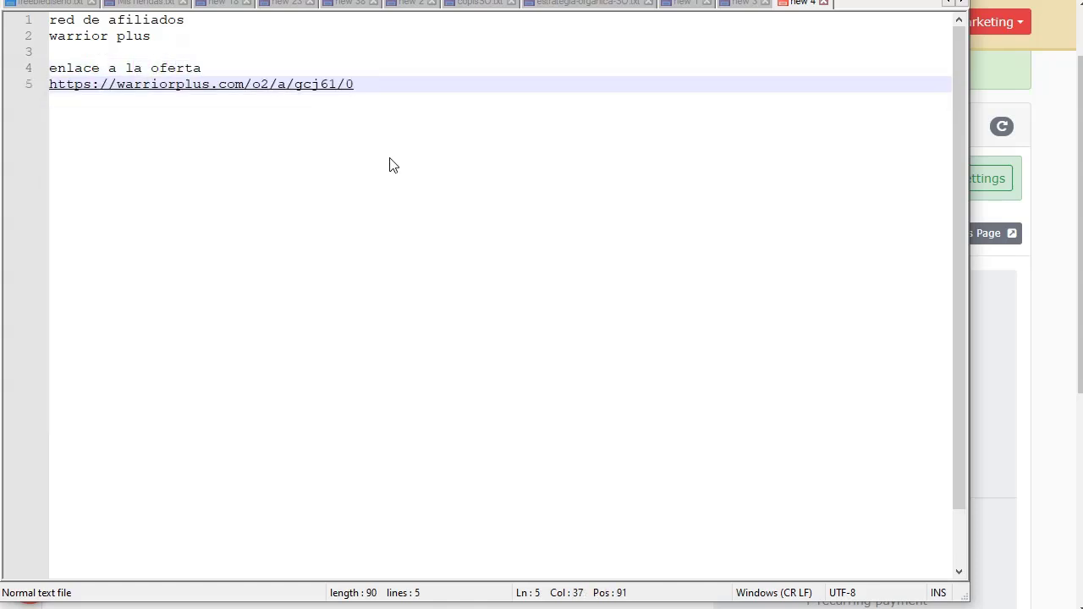
- Add "systeme.io" to the notes, separated from the affiliate link by a blank line
key(Return)
key(Return)
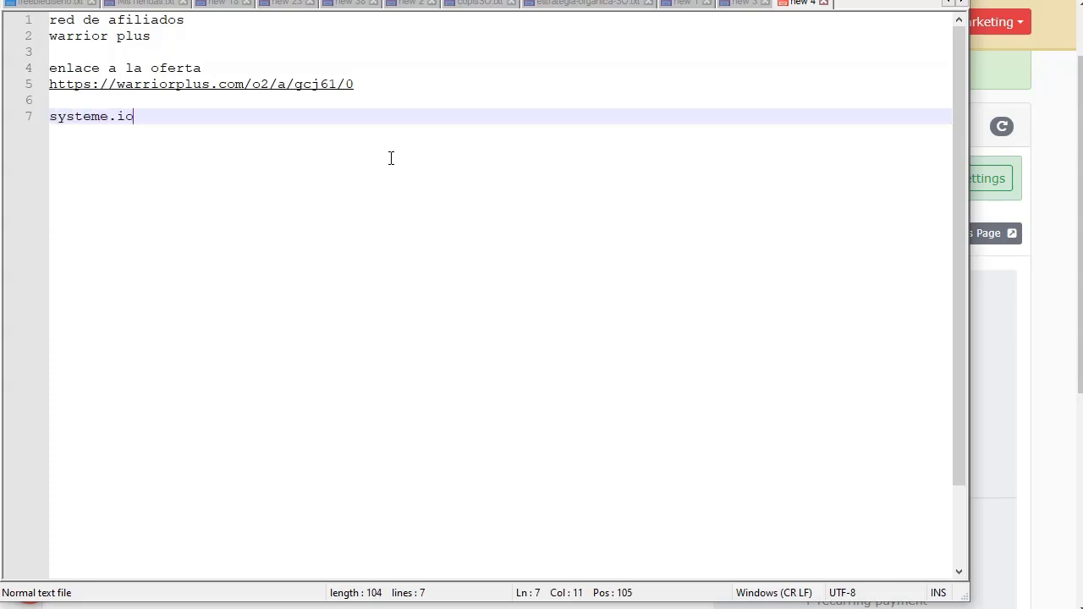
text(o)
key(Return)
key(Return)
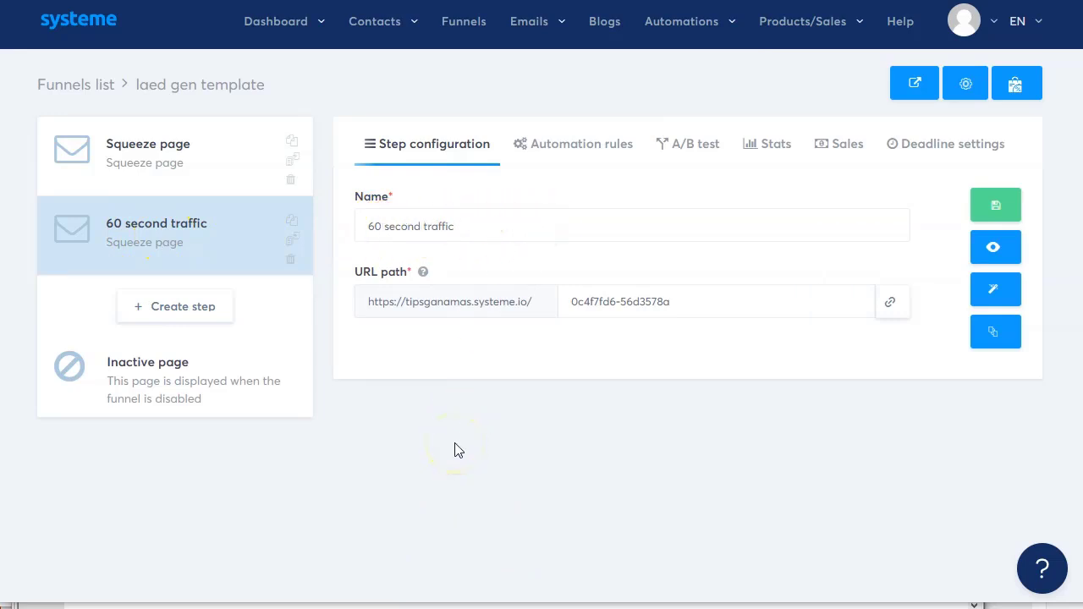
- Preview the 60 second traffic squeeze page and examine the small headline above the main offer text
click(990, 246)
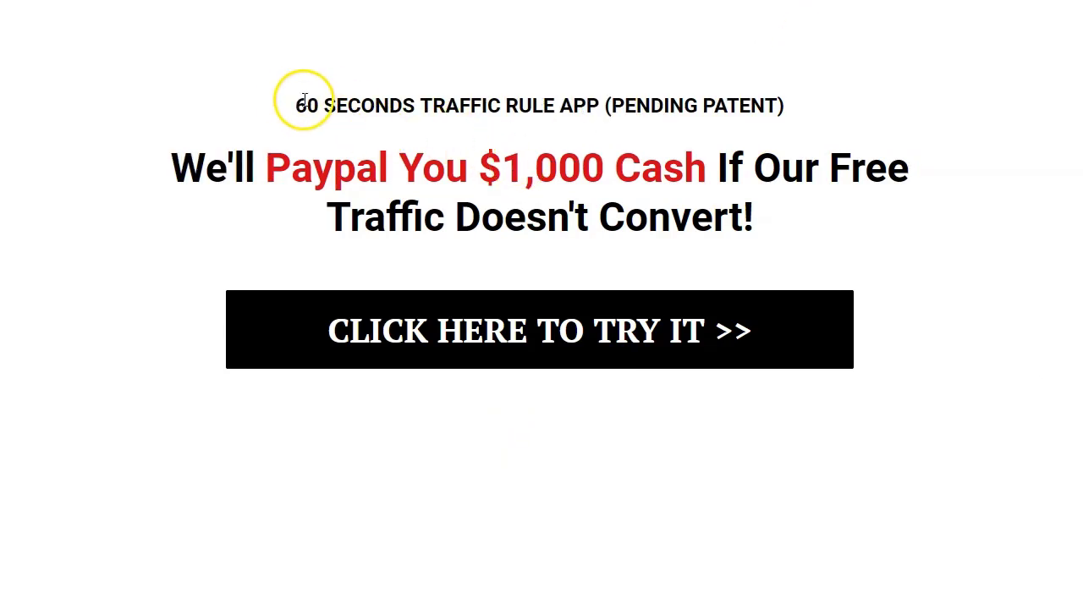
drag(296, 104, 583, 98)
click(573, 103)
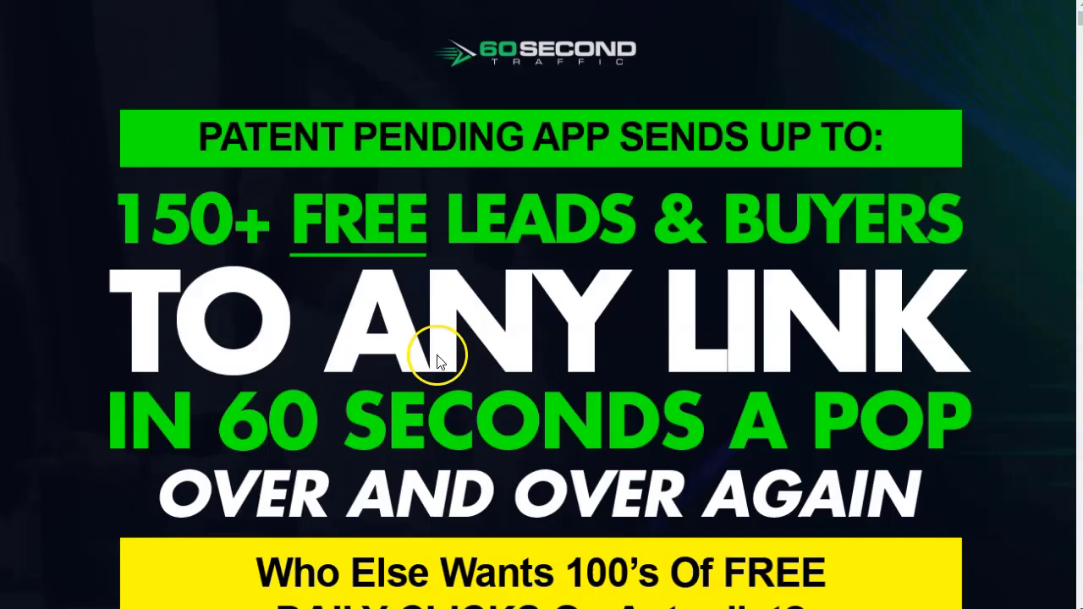
- Review the 60 Second Traffic sales page from its headline and video down to the payment proof
scroll(435, 350, down, 15)
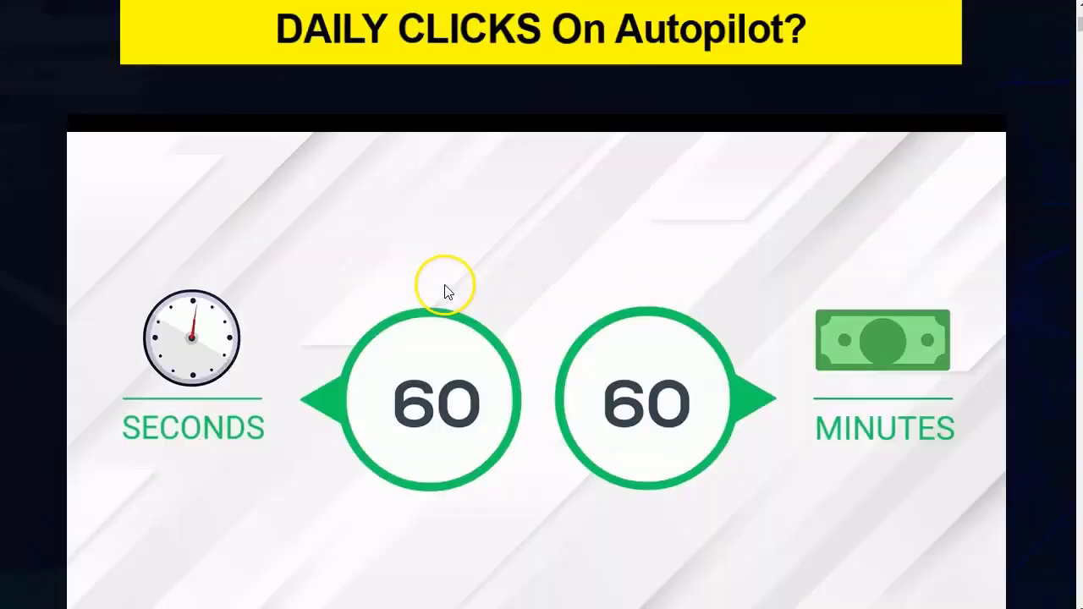
scroll(435, 324, down, 15)
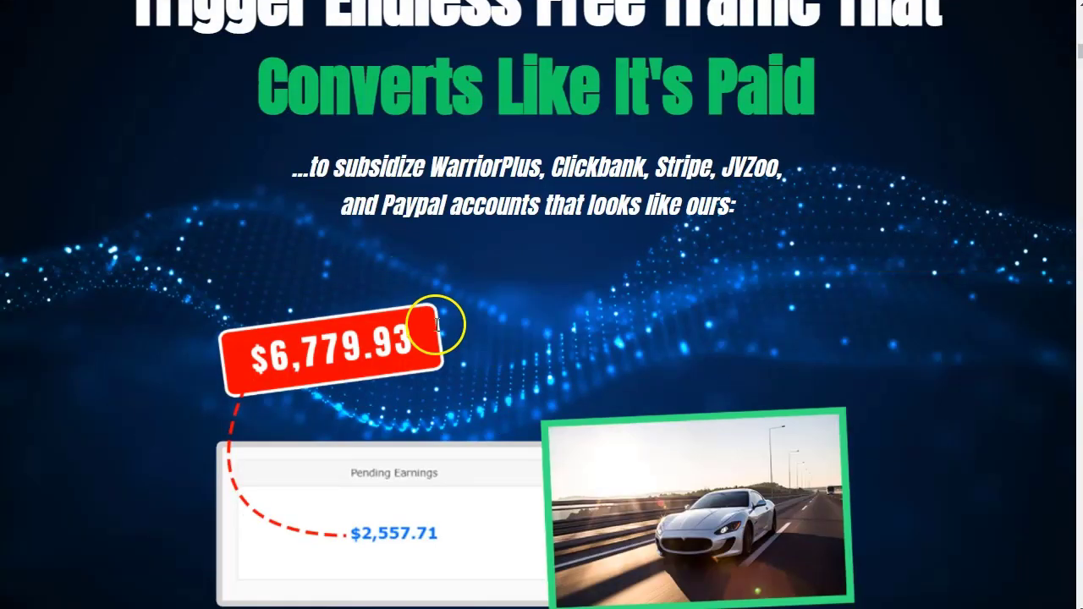
scroll(437, 331, down, 15)
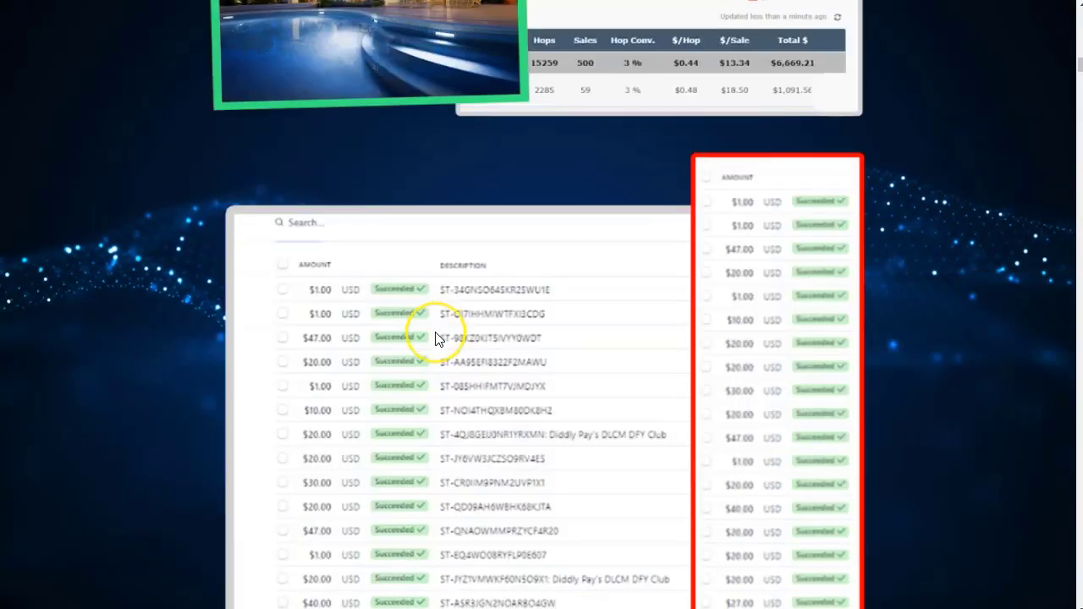
scroll(436, 337, down, 15)
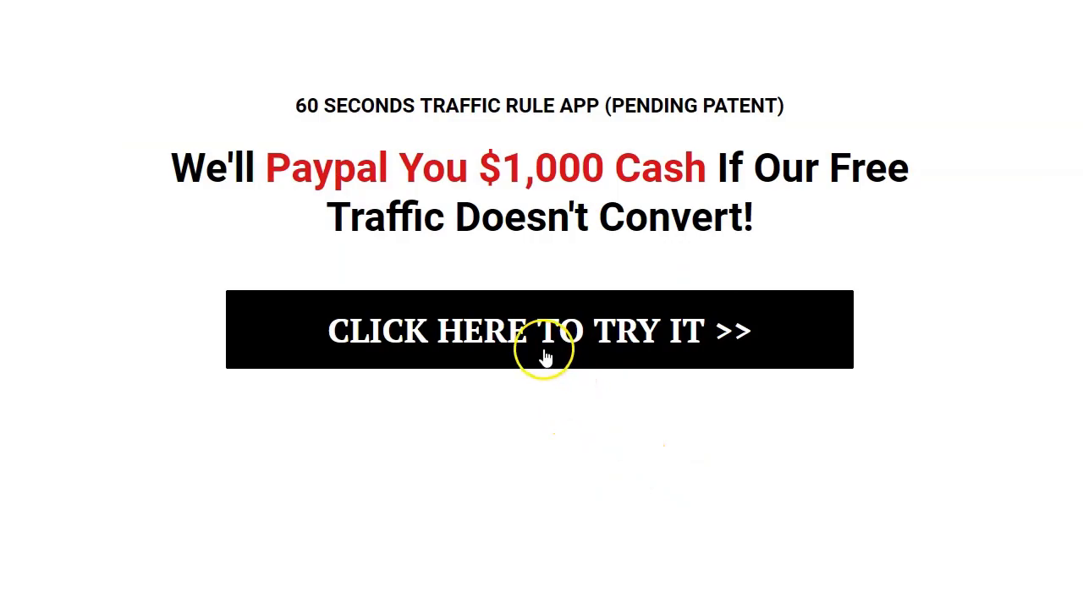
- Test the squeeze page's opt-in by opening the email popup, entering a test email address and submitting it
click(525, 332)
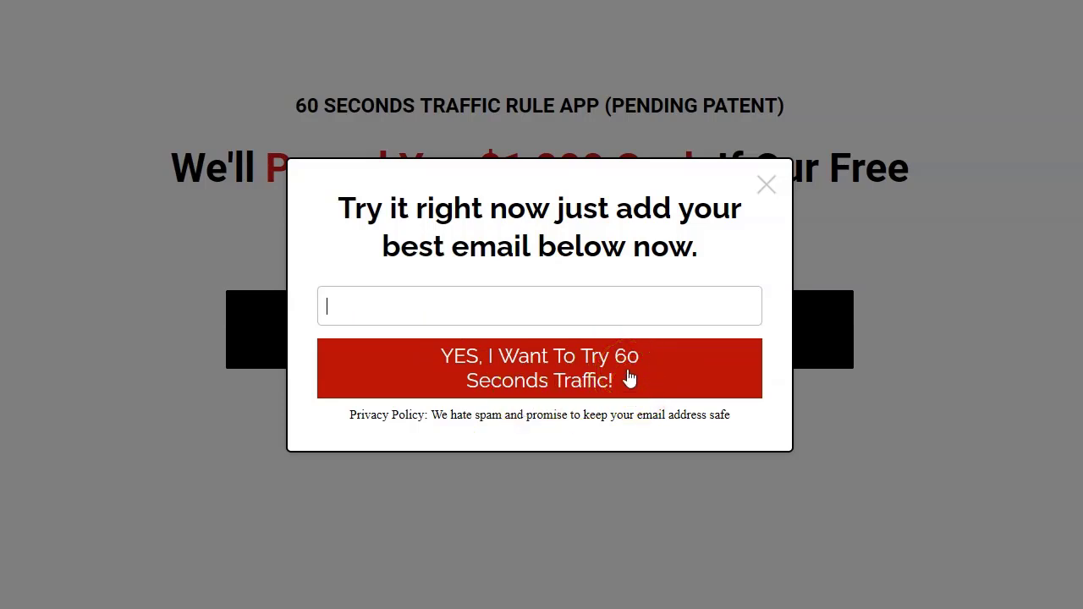
text(test)
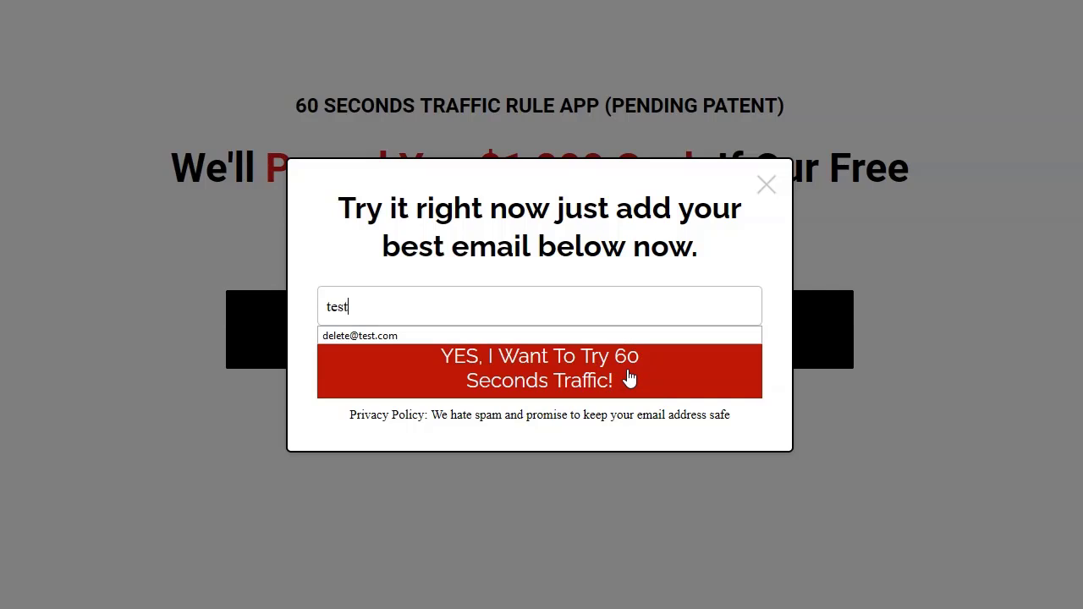
click(406, 333)
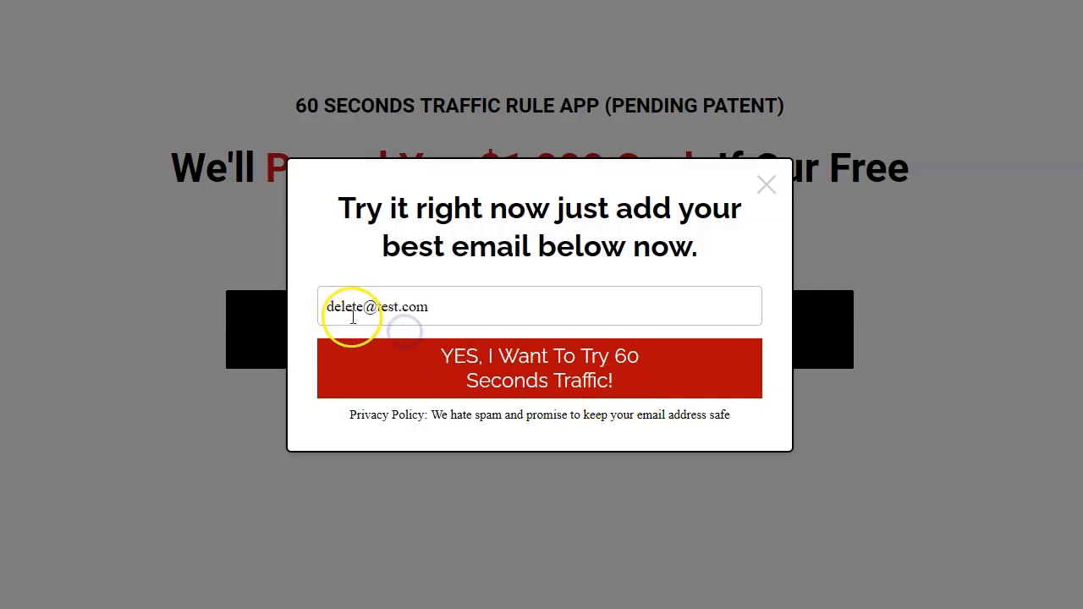
click(536, 381)
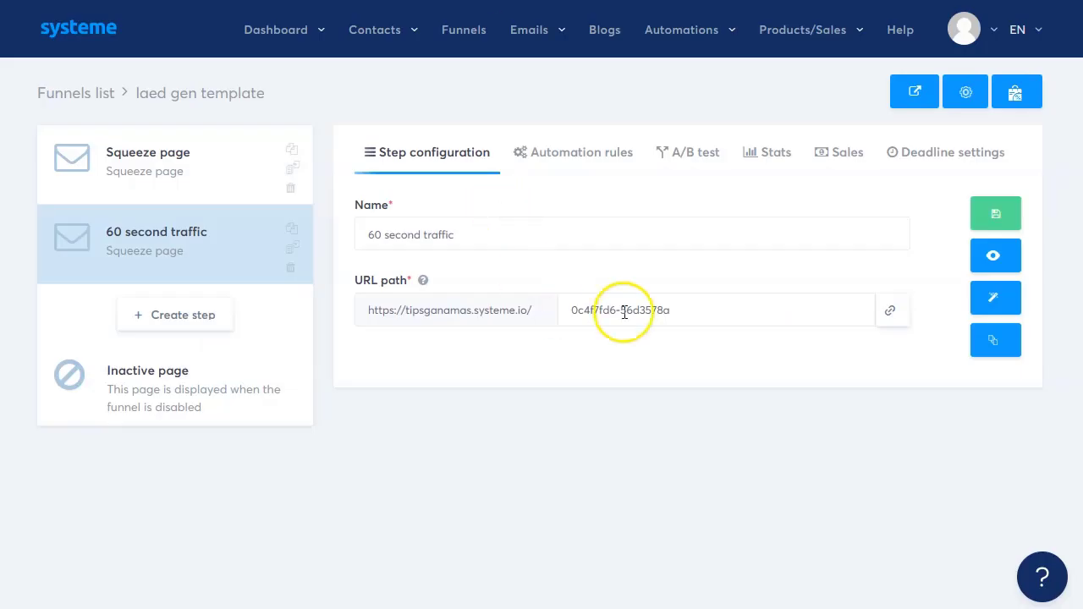
- Open the 60 second traffic page in the page editor to inspect its layout, and exit to the funnel steps
click(995, 305)
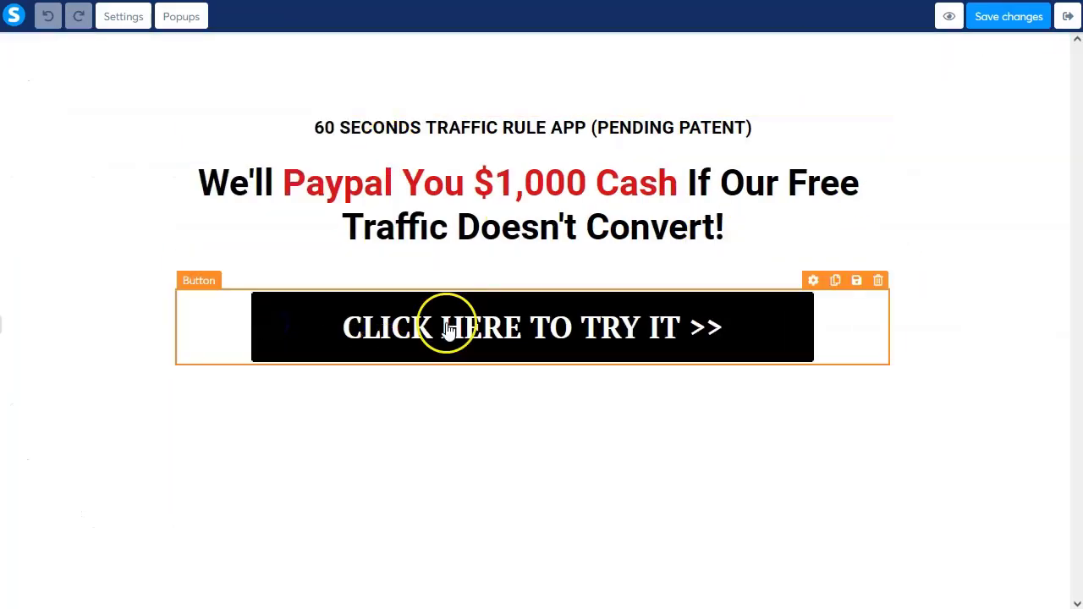
click(1066, 18)
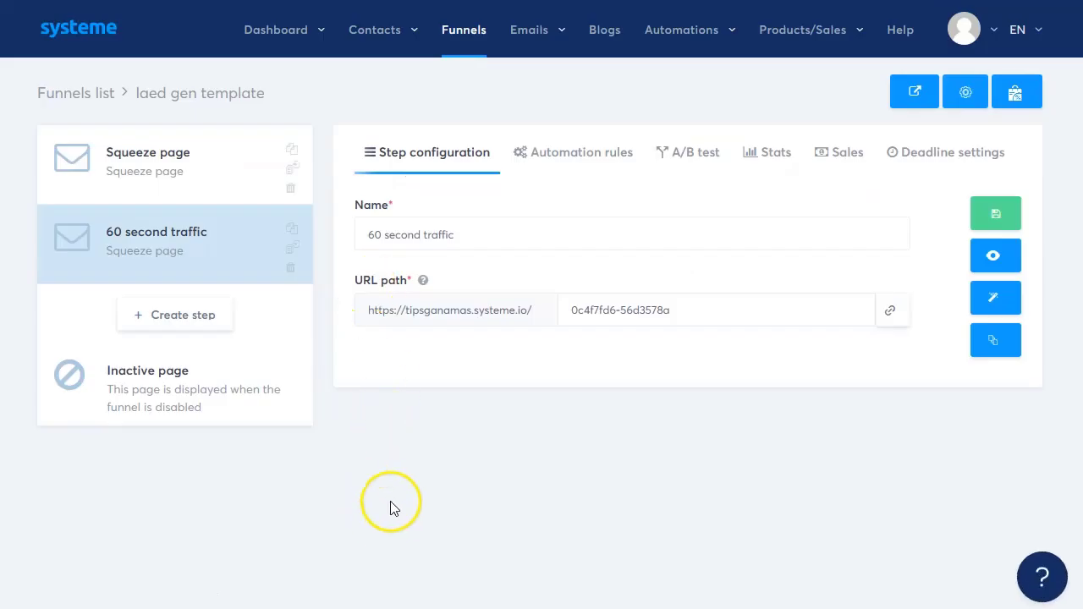
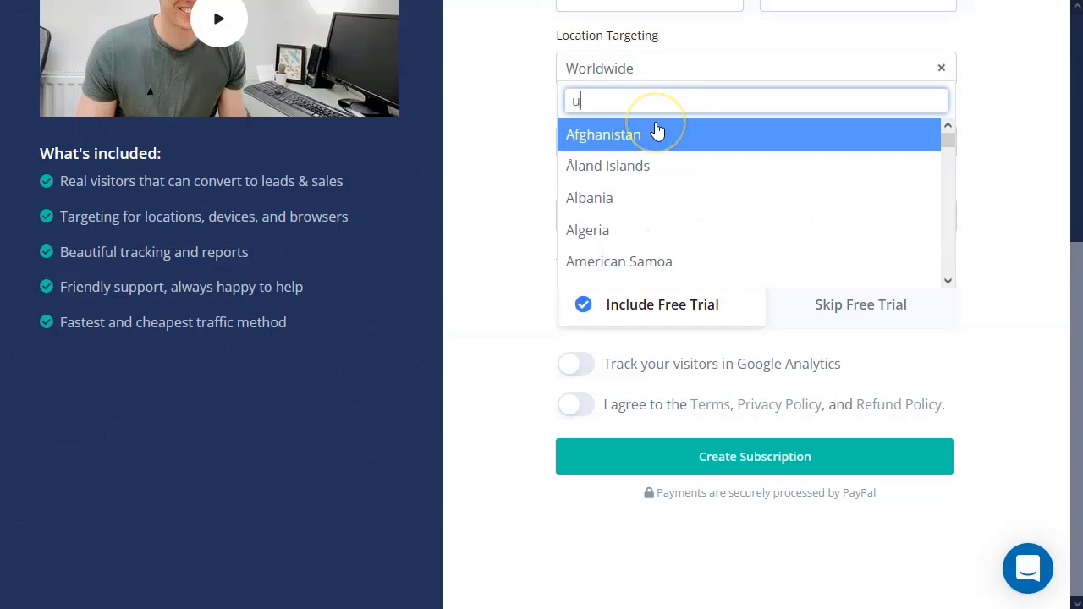
- Set the Simple Traffic order's location targeting to United States
text(ni)
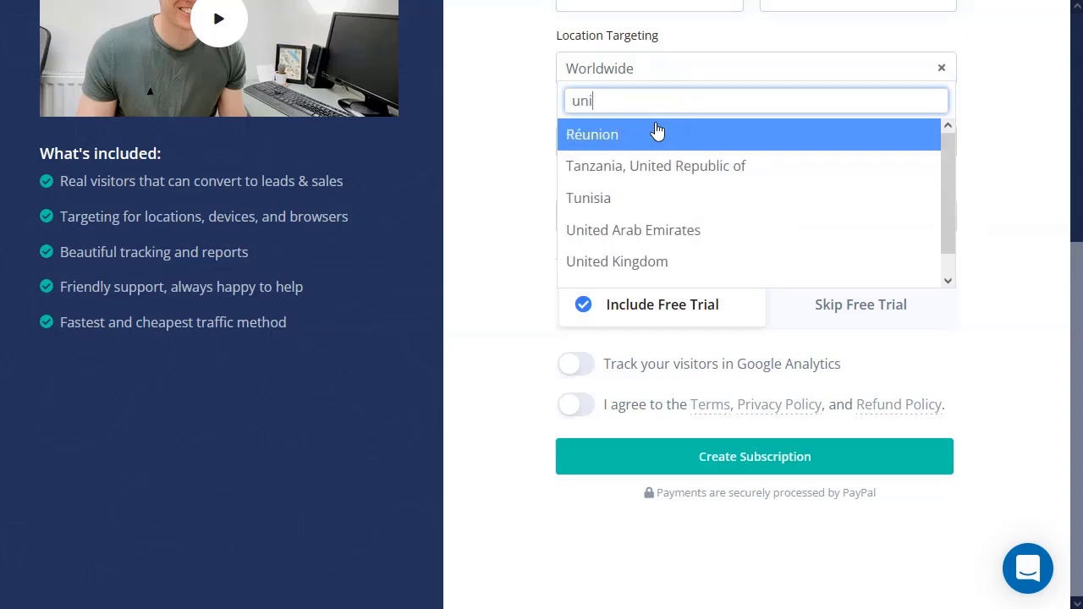
text(d)
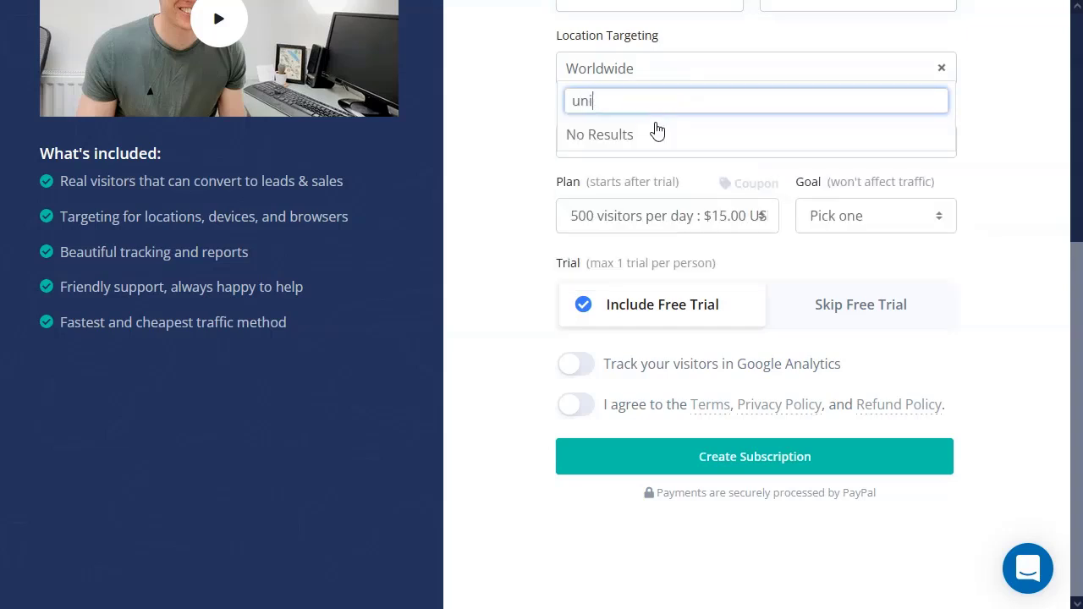
text(te)
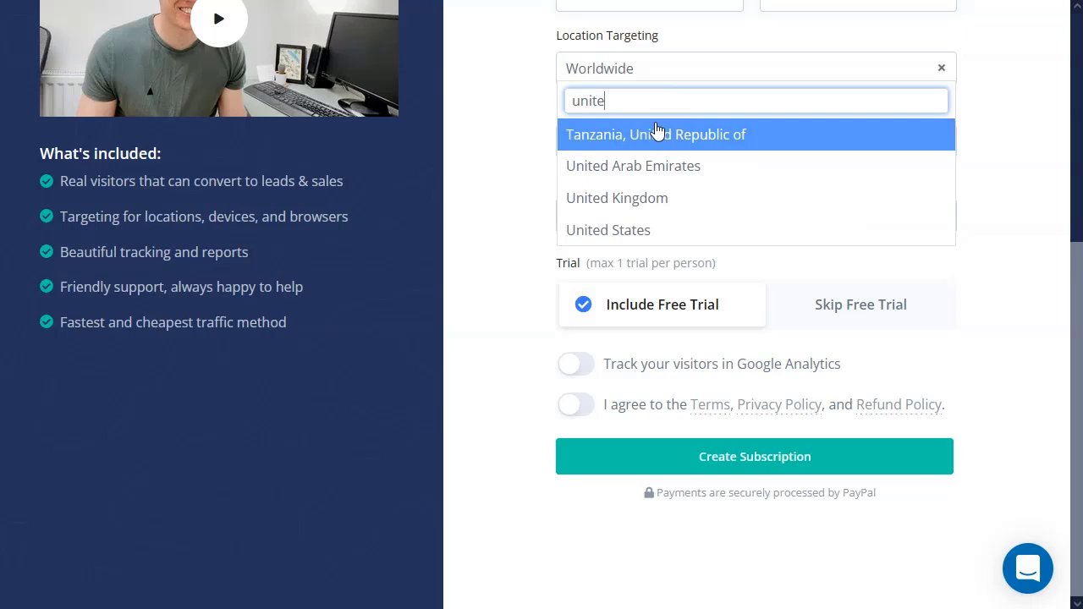
click(648, 229)
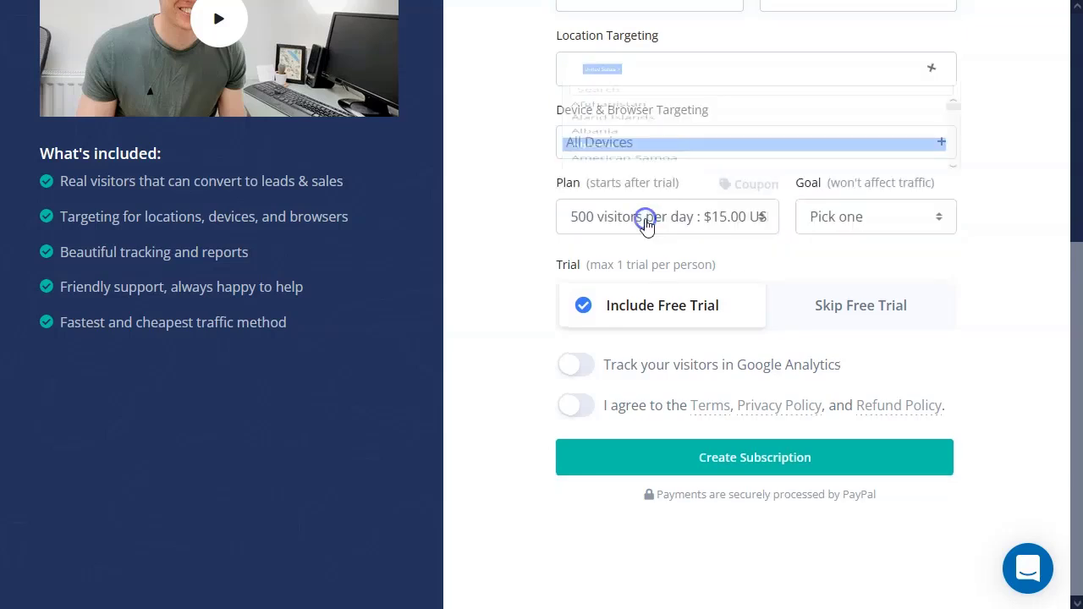
- Target Mobile and Computer devices in the device and browser targeting
click(623, 144)
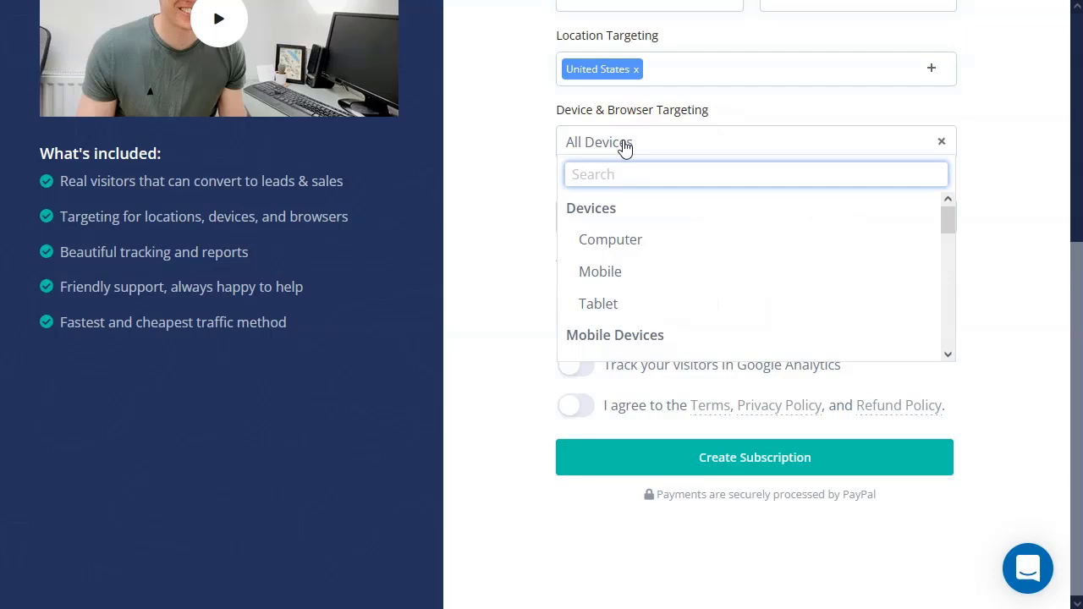
click(626, 273)
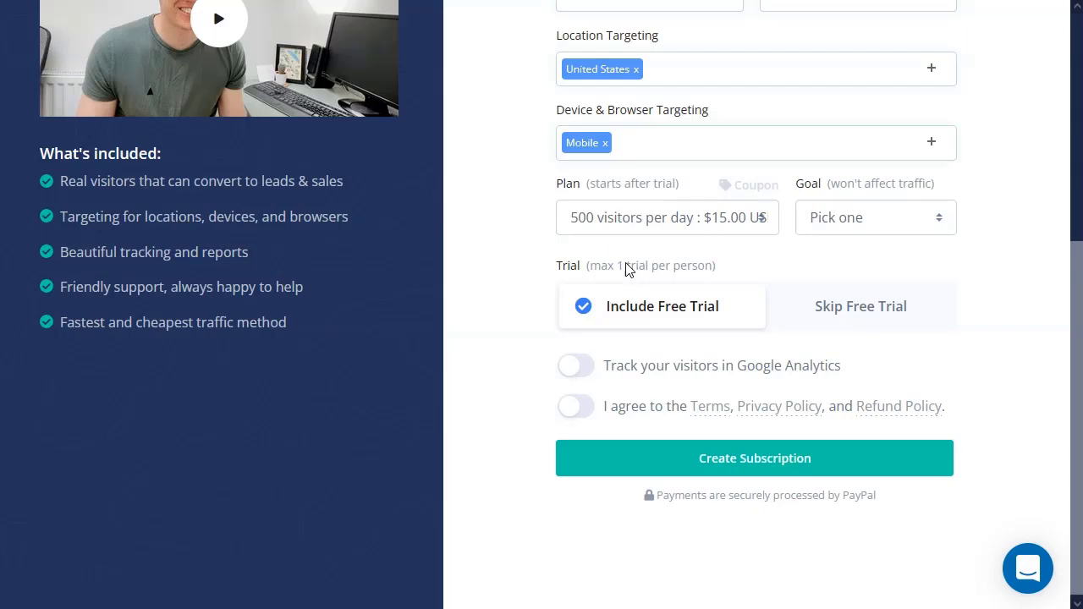
click(684, 146)
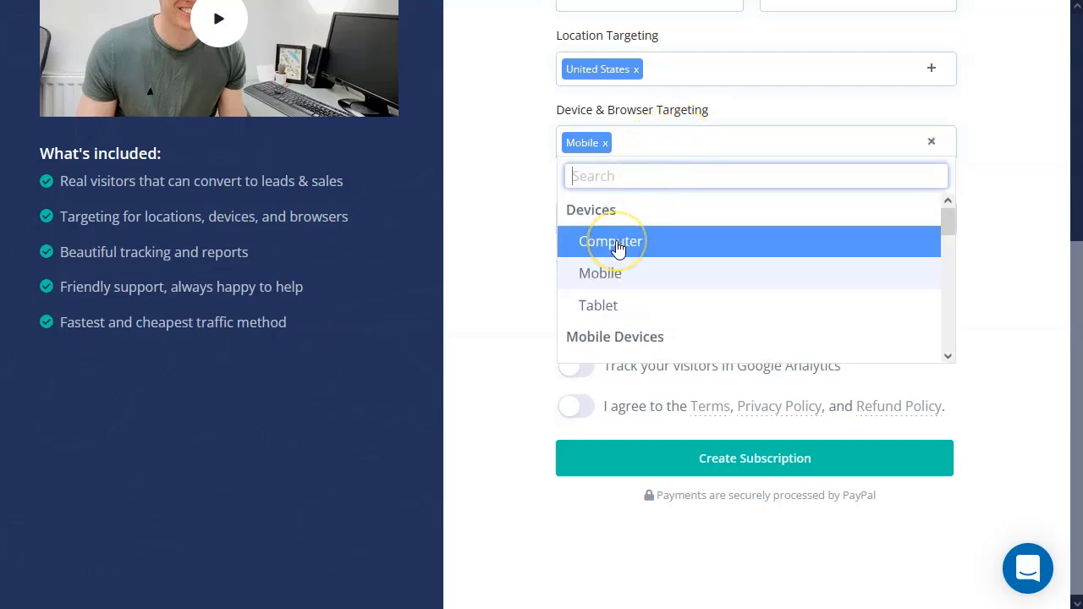
click(617, 245)
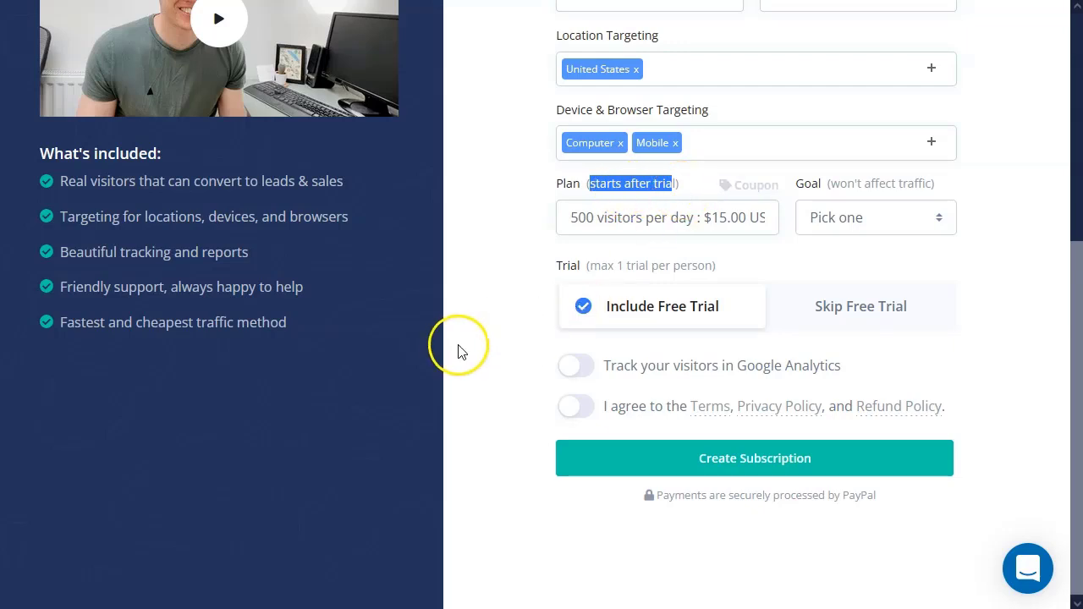
- Keep the plan of 500 visitors per day at $15.00 USD monthly and set the goal to Convert visitors into leads
click(660, 221)
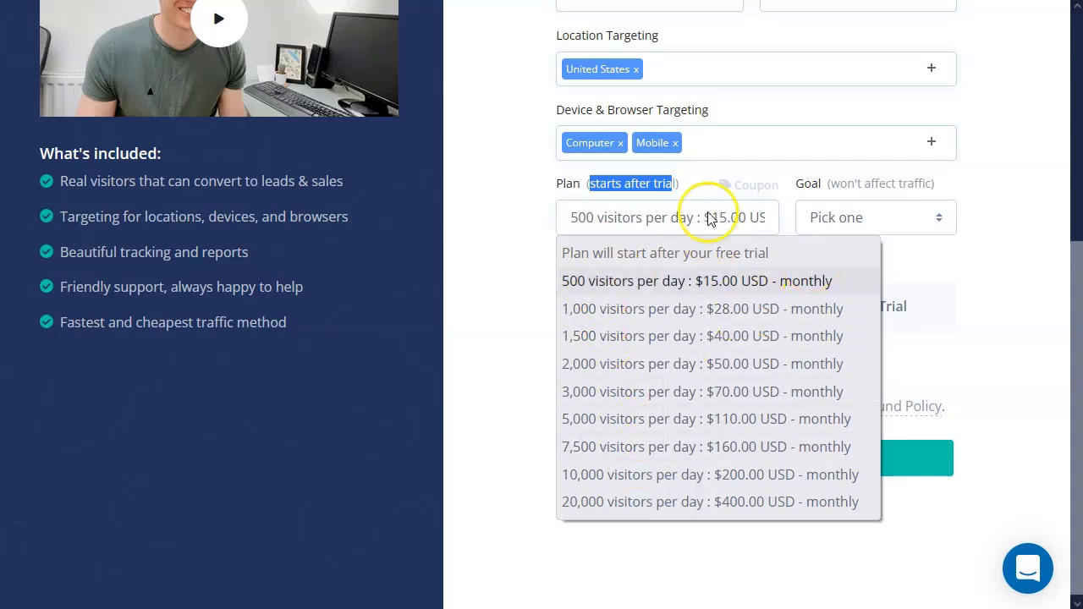
click(879, 219)
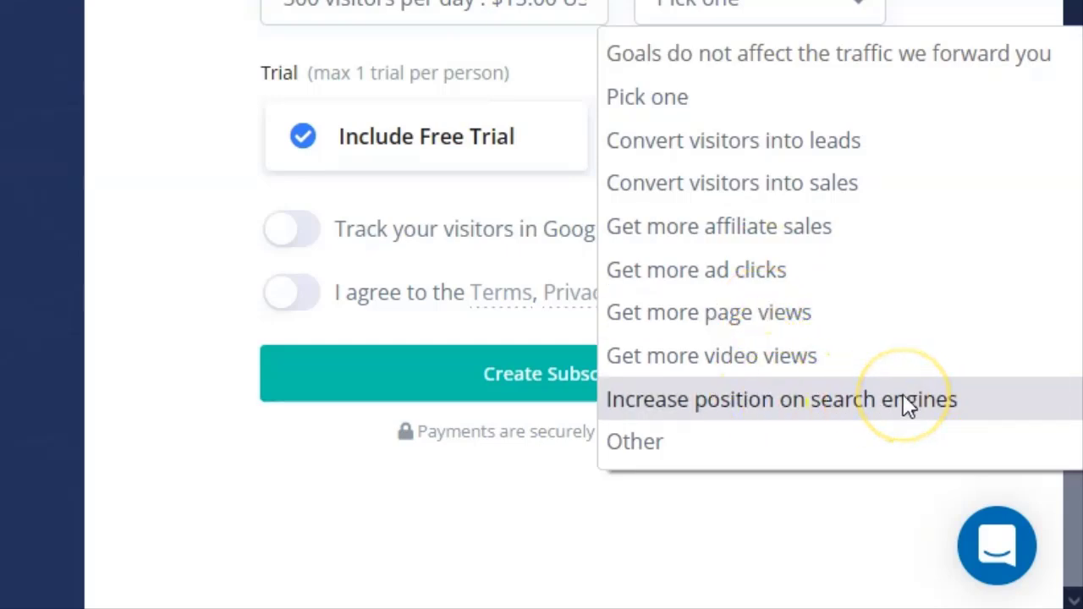
click(783, 163)
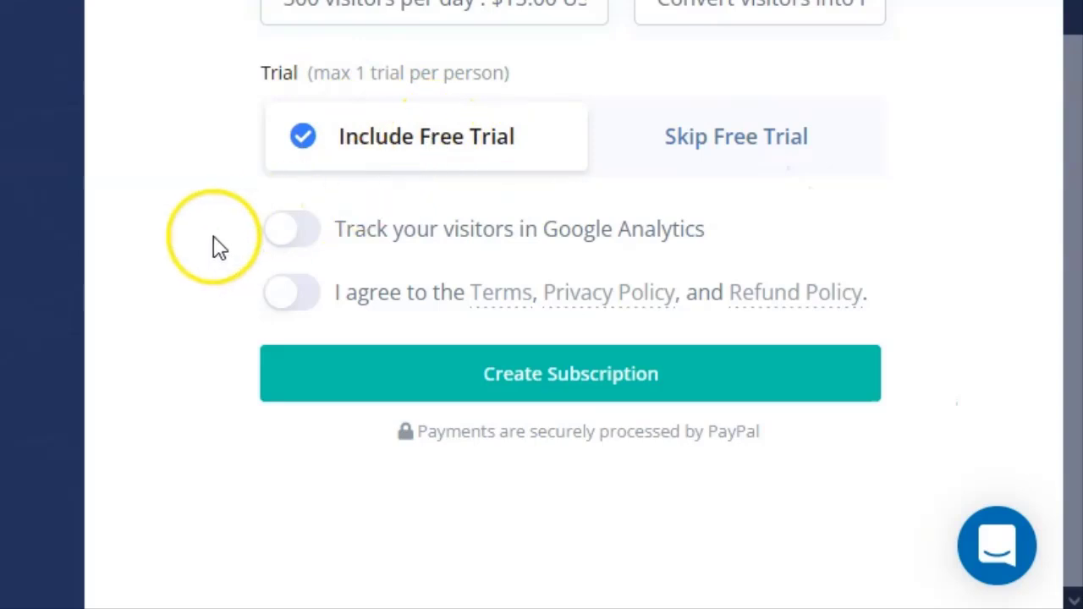
- Enable Google Analytics visitor tracking, agree to the terms and policies, and create the subscription with the free trial included
click(309, 241)
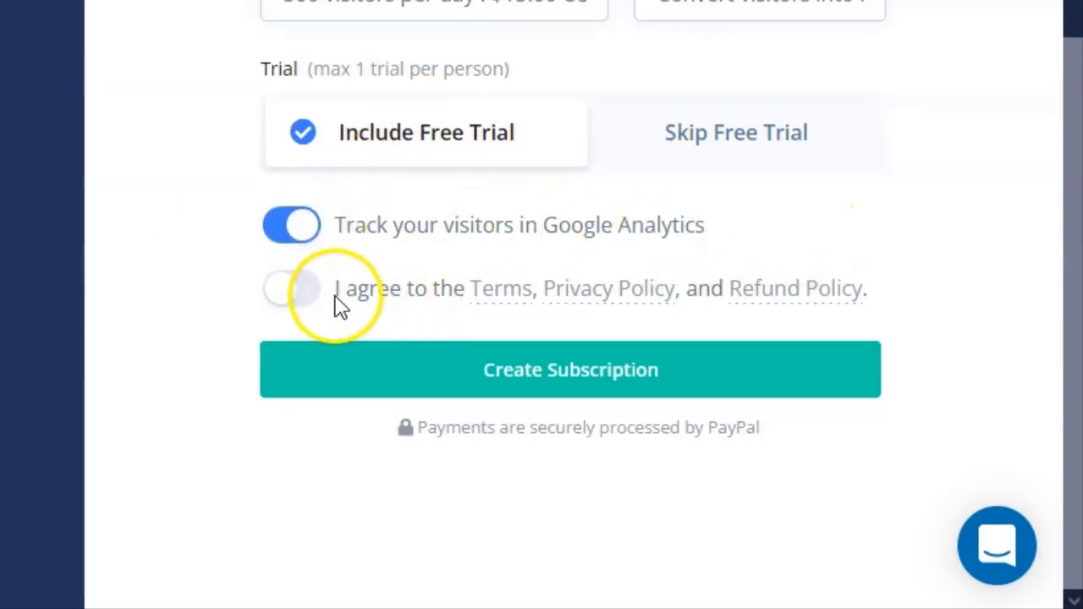
click(307, 288)
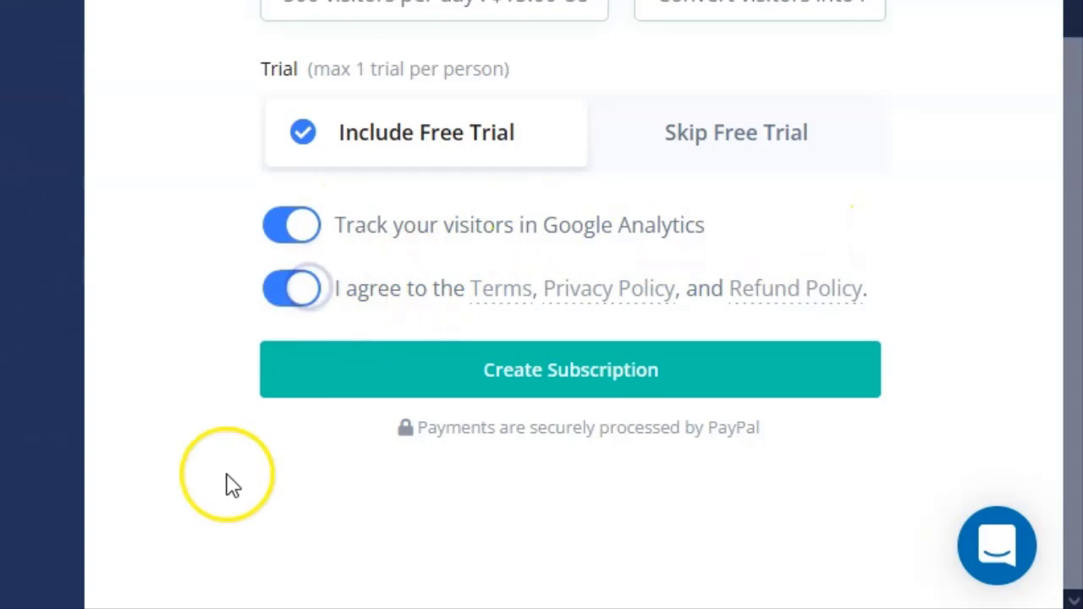
click(570, 372)
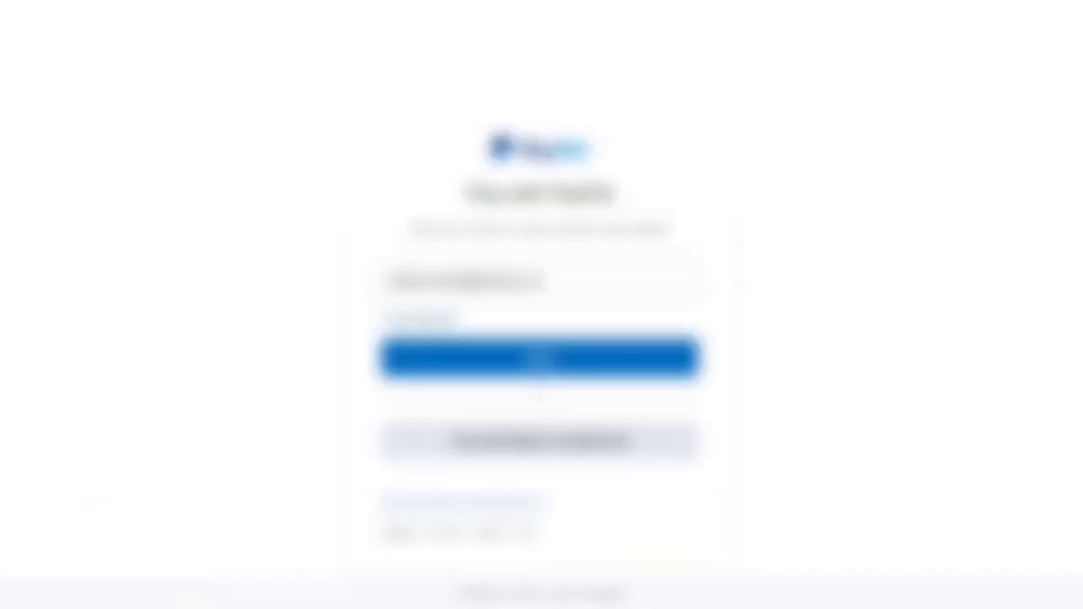
- Log in to PayPal and accept the 0.00 USD trial subscription agreement with Ascend Group OÜ
click(532, 359)
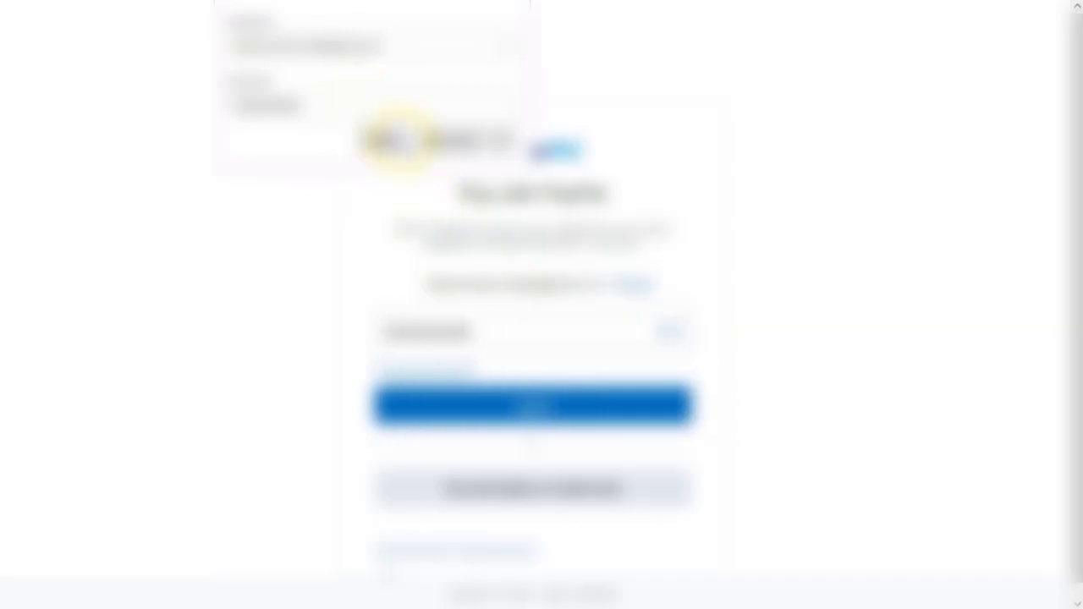
click(446, 133)
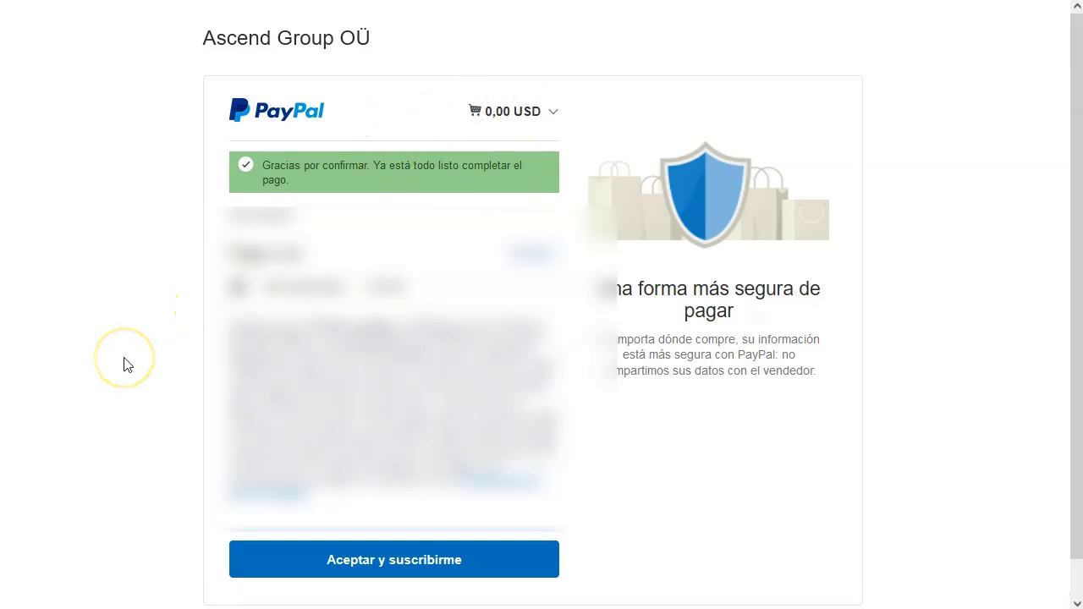
scroll(125, 365, down, 1)
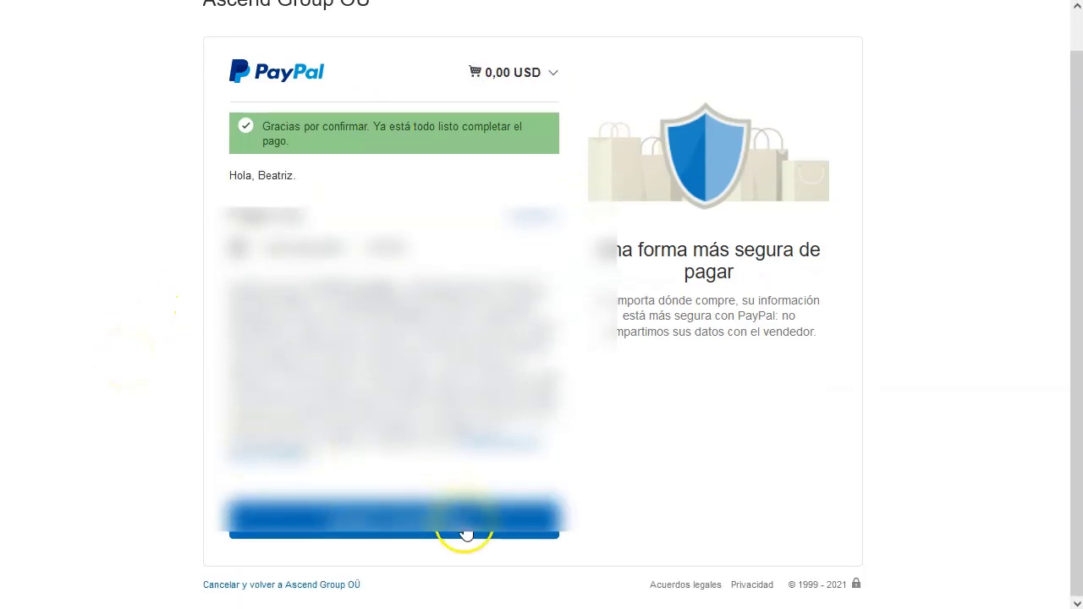
click(428, 534)
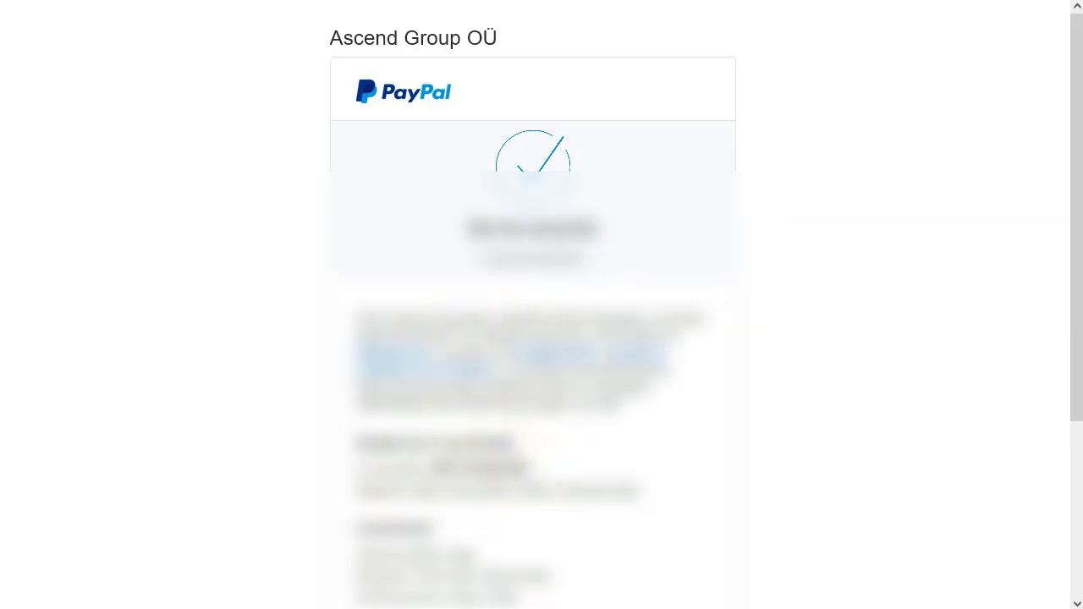
scroll(269, 398, down, 3)
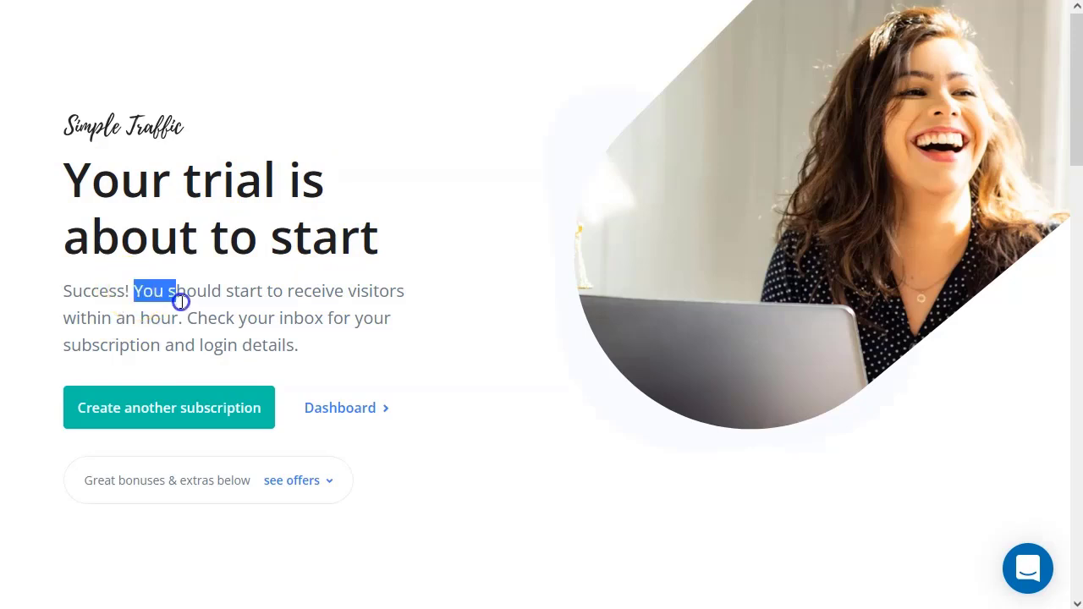
- Read the trial confirmation message about when visitors start arriving, and open the Simple Traffic dashboard
drag(180, 302, 186, 317)
click(212, 322)
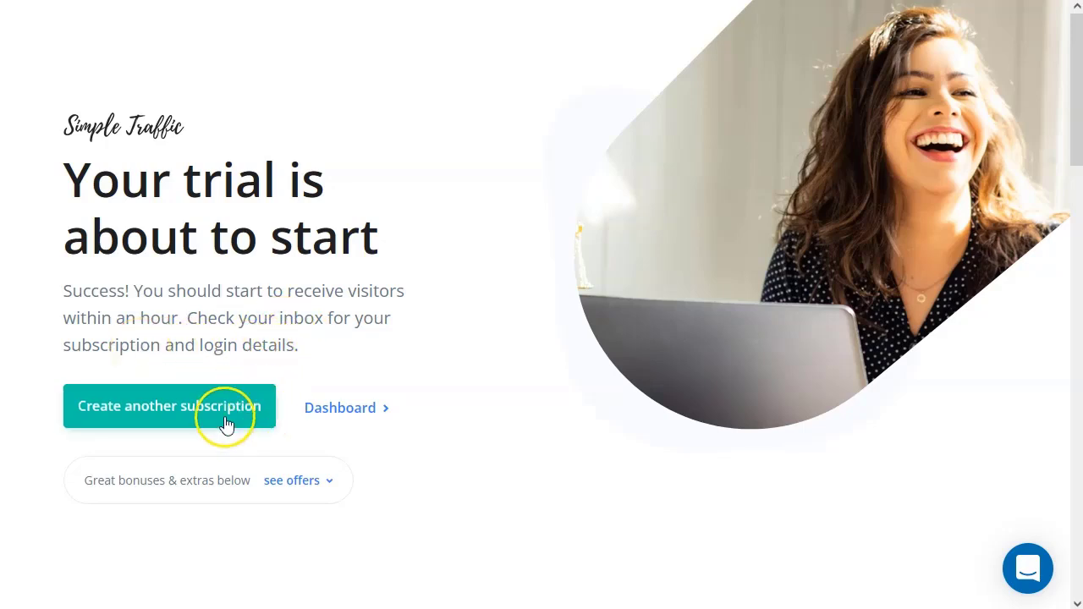
click(342, 409)
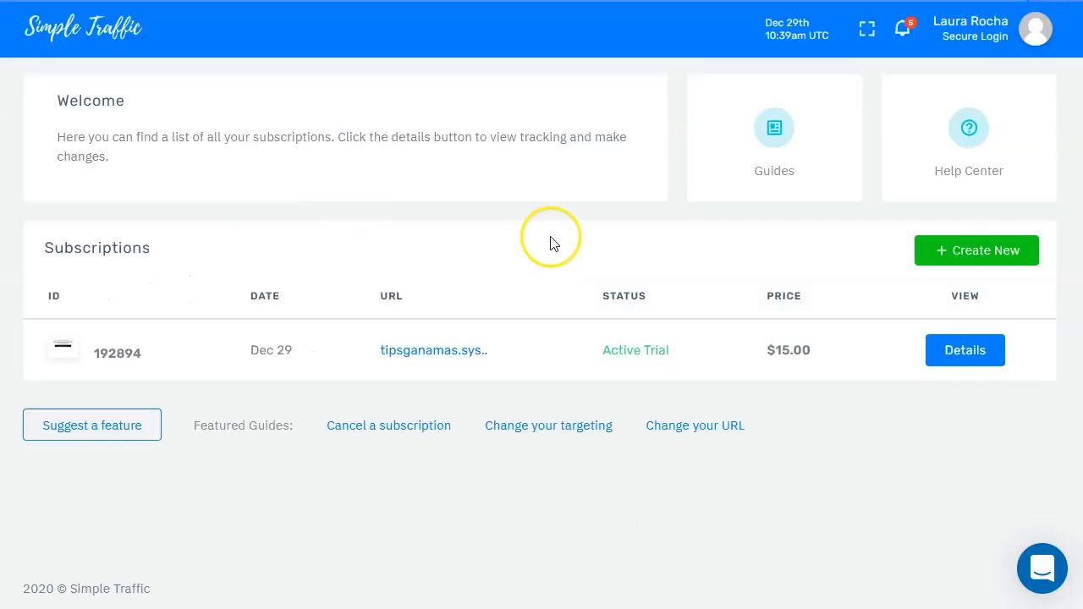
- Check the account notices and look at the Guides section from the dashboard
click(904, 34)
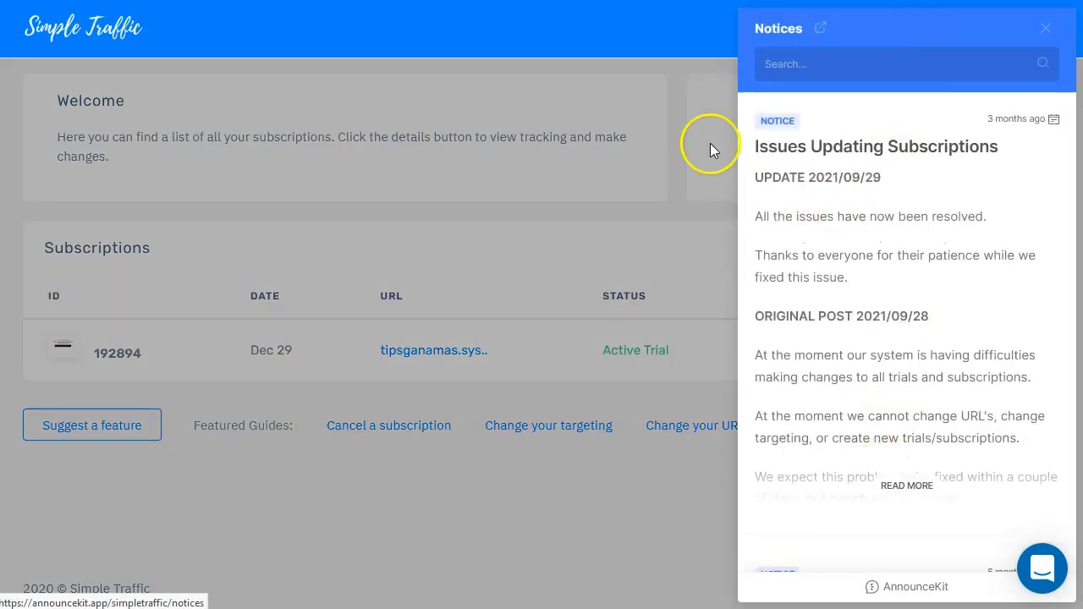
click(679, 93)
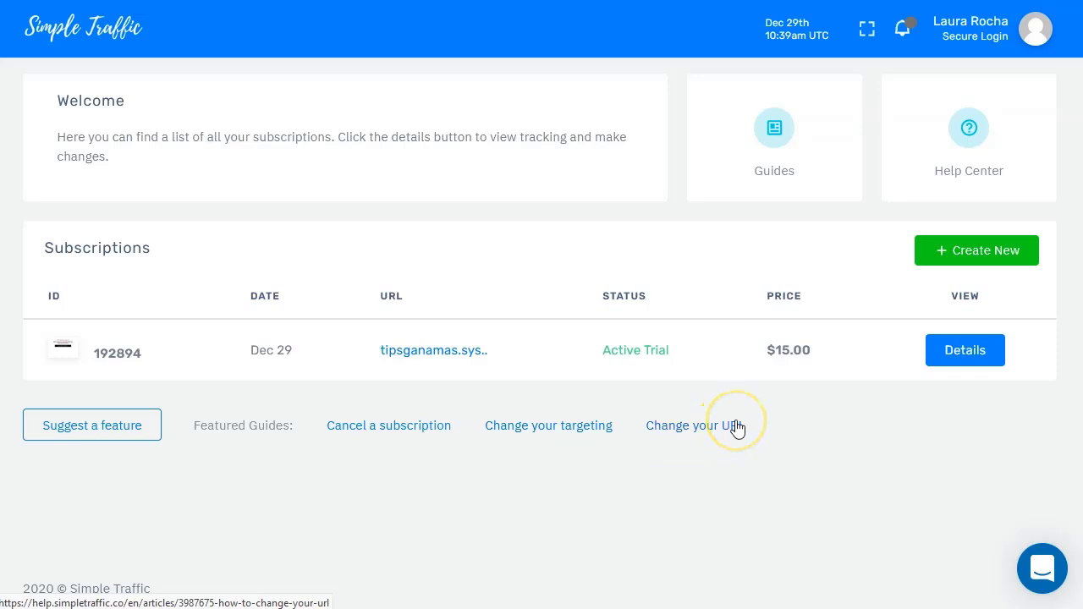
click(772, 139)
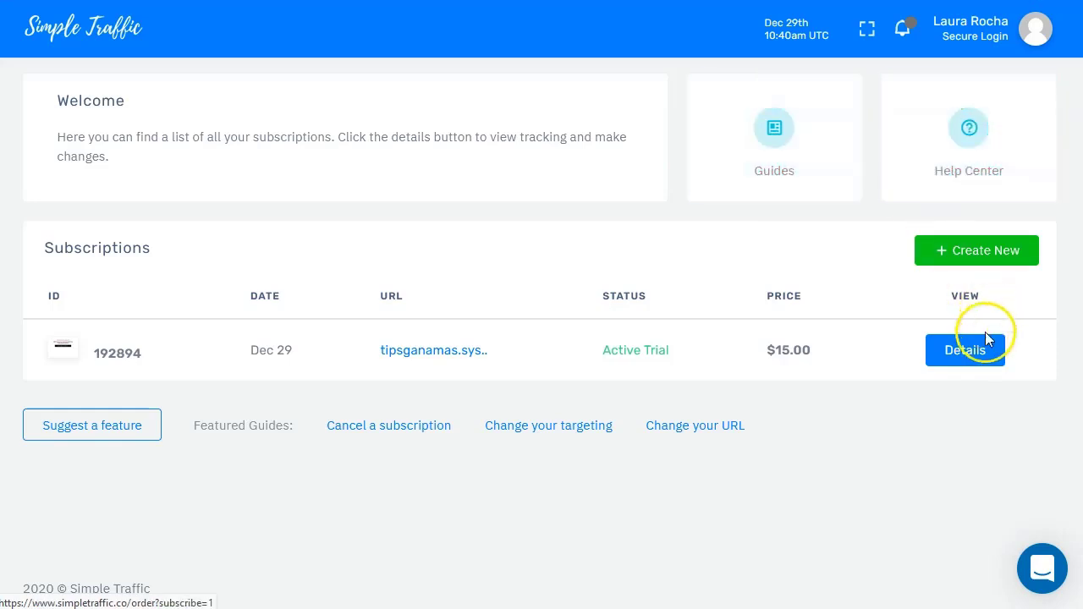
- Open the active trial subscription's details and examine its website stats, targeting options, advice, daily visitors, countries and total visitors
click(967, 351)
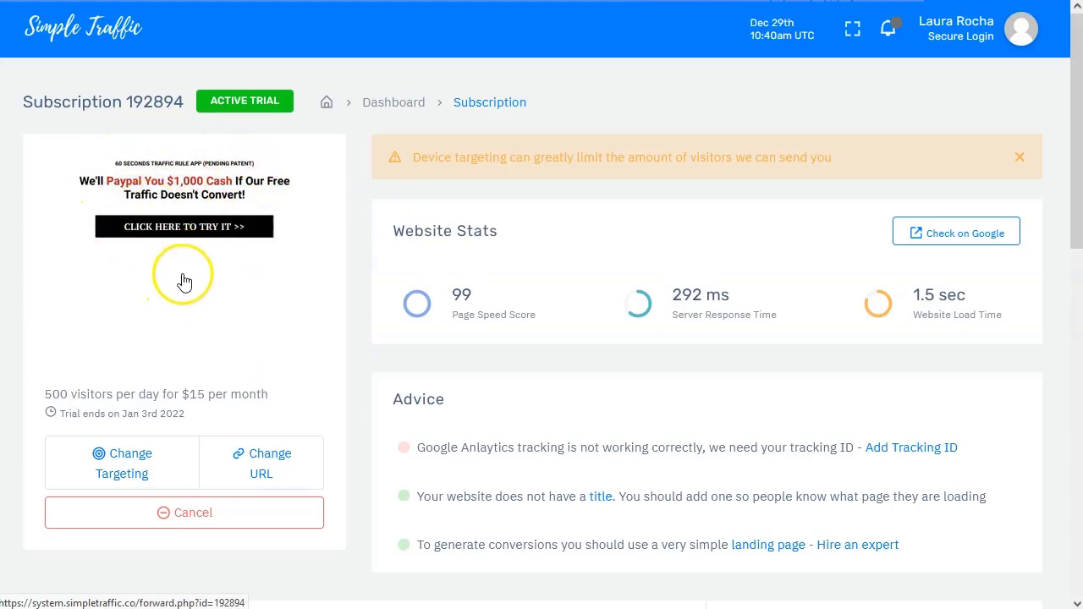
mouse_move(465, 294)
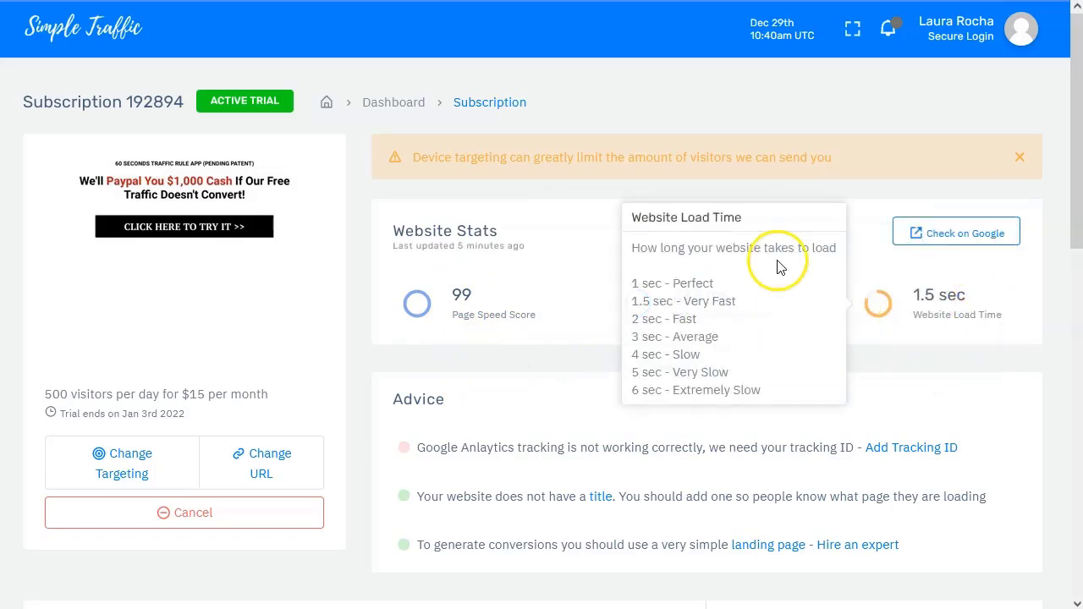
scroll(286, 381, down, 1)
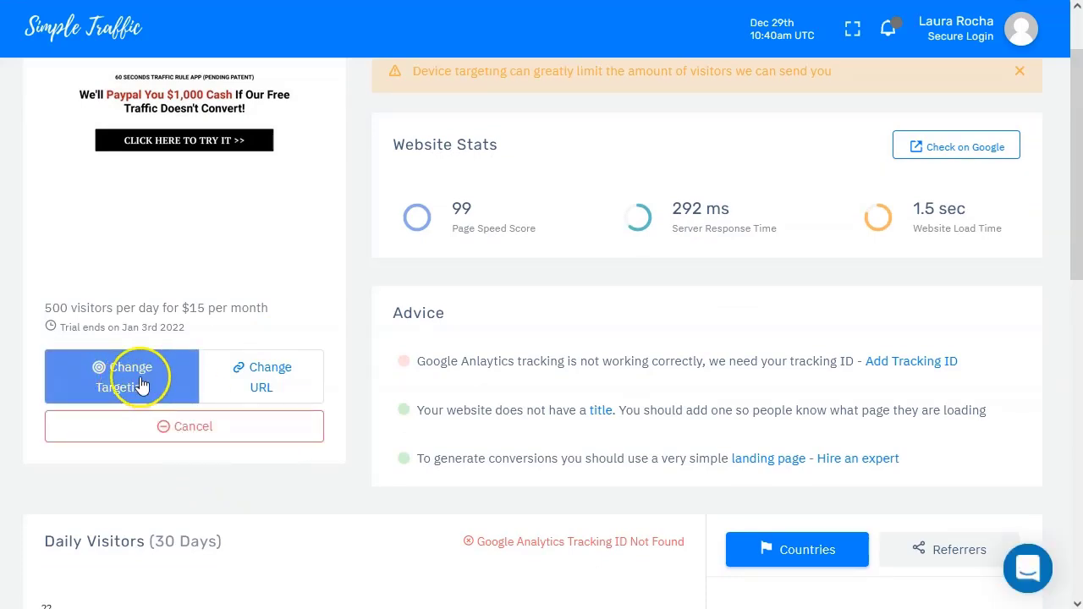
scroll(635, 430, down, 4)
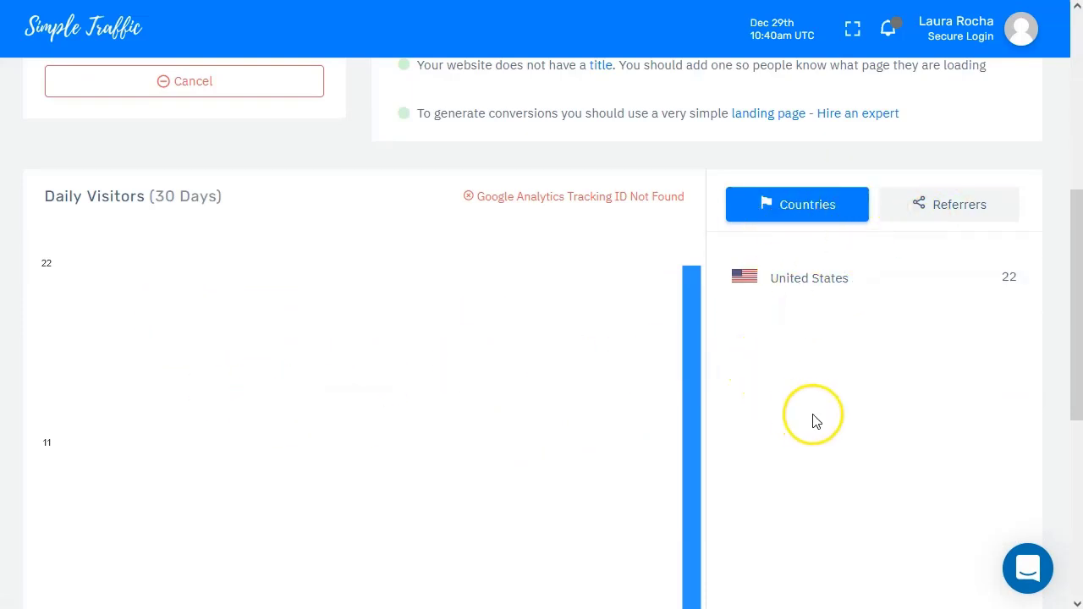
scroll(502, 400, down, 4)
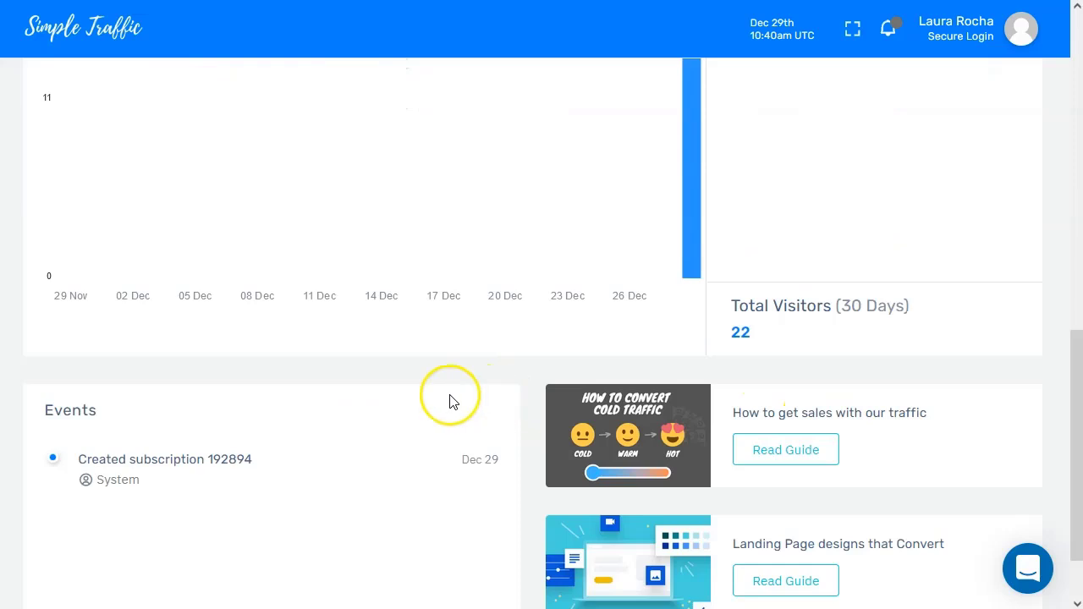
scroll(453, 404, down, 2)
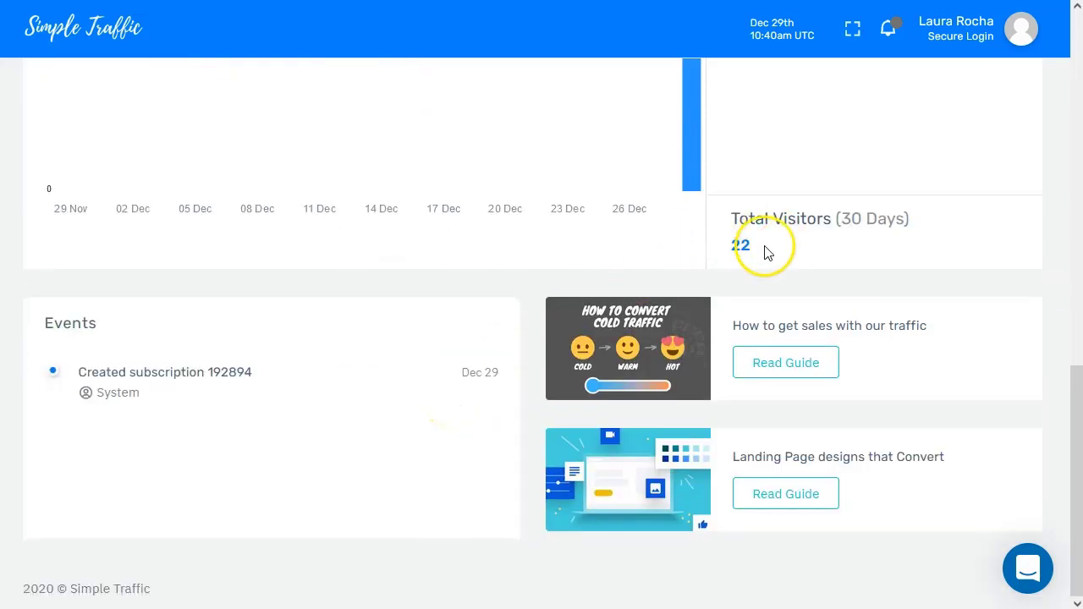
click(739, 245)
click(777, 246)
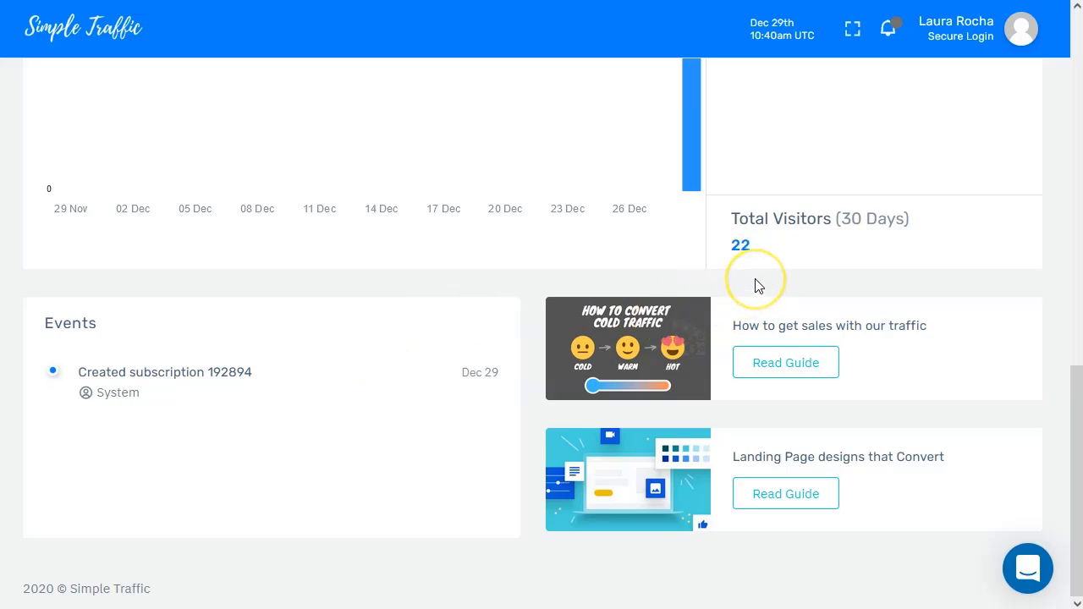
scroll(761, 297, up, 4)
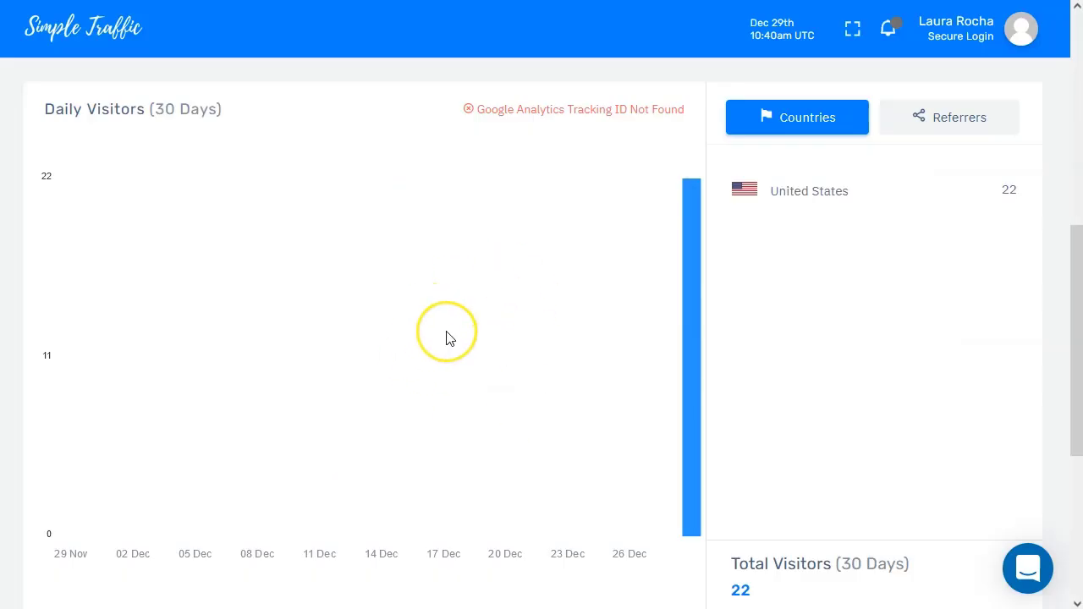
scroll(450, 338, up, 6)
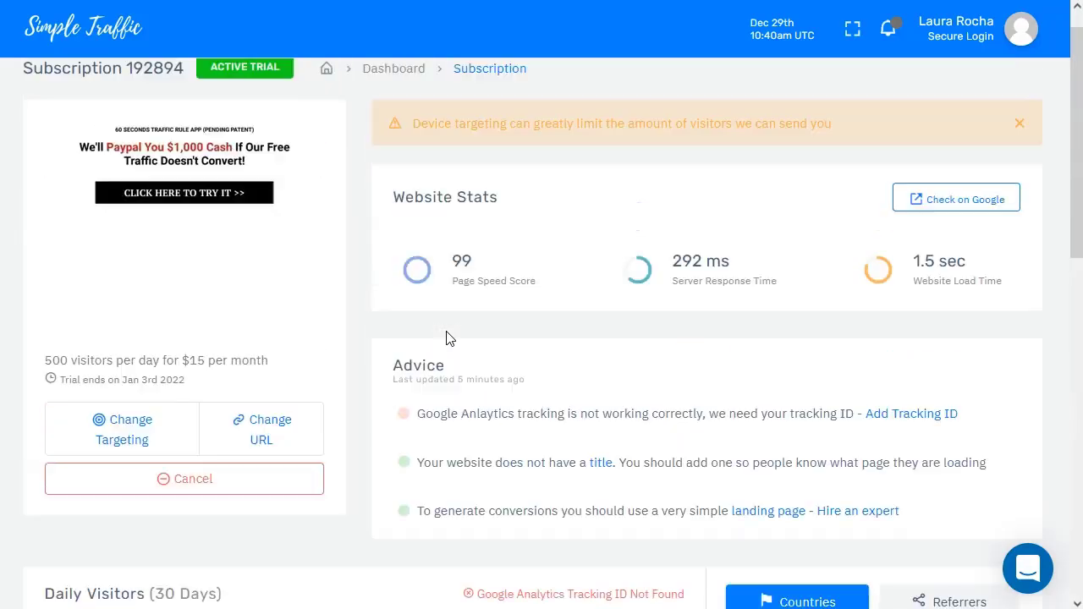